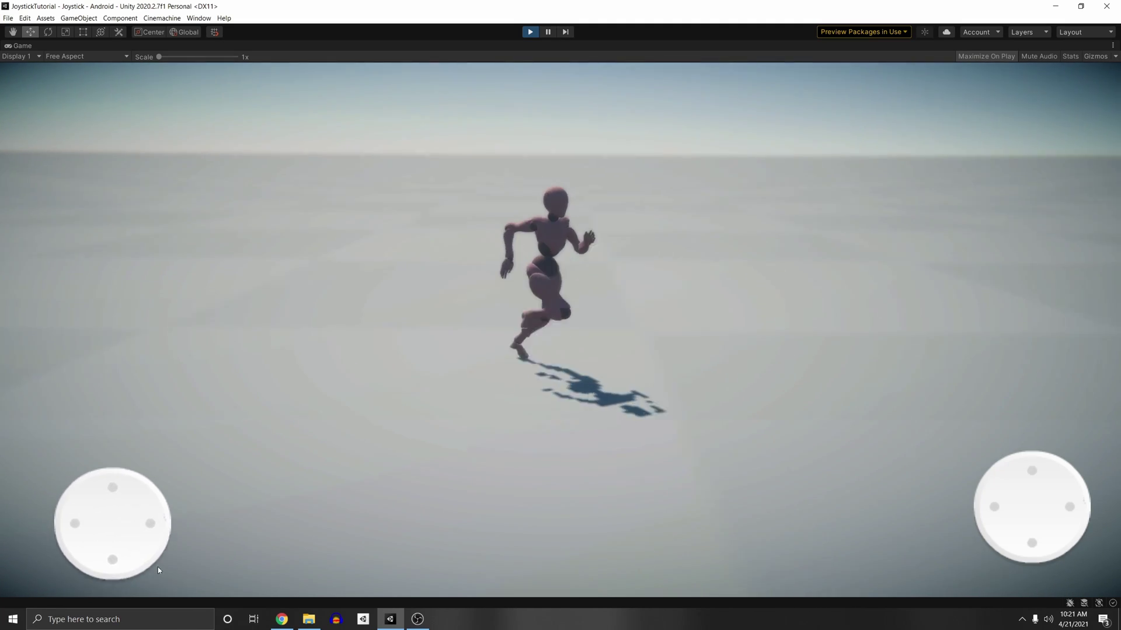
# In Play mode, drag the right look joystick to rotate the camera around the character
pyautogui.moveTo(1031, 507); pyautogui.dragTo(992, 557)
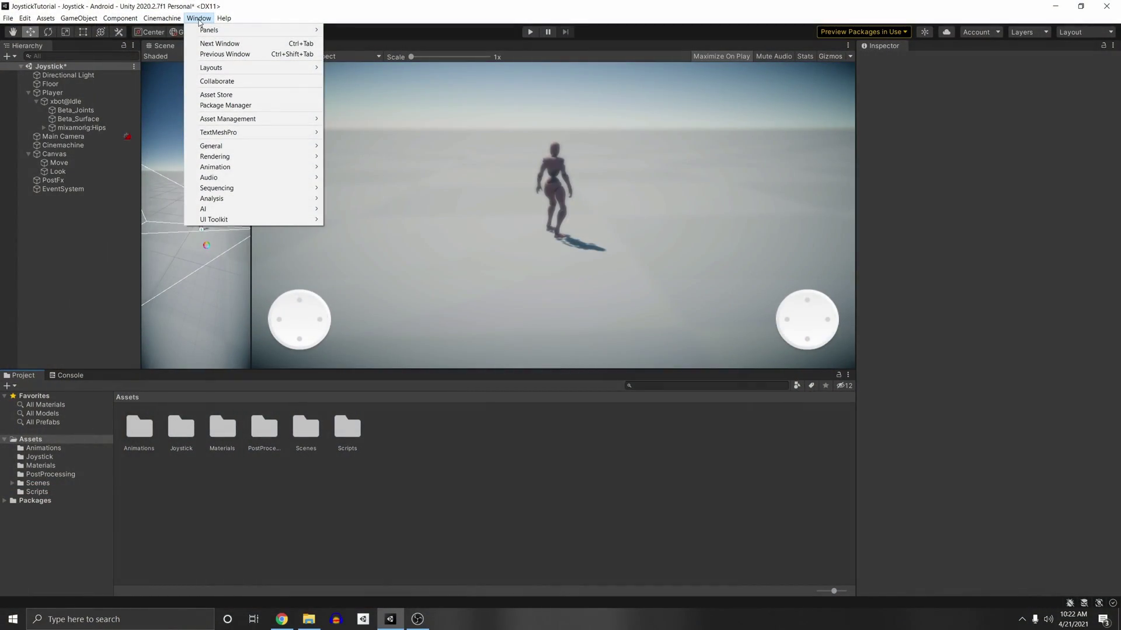
# Confirm Input System 1.1.0-preview.3 in the Unity Registry and open the packages' Advanced Project Settings
pyautogui.click(225, 106)
pyautogui.click(184, 209)
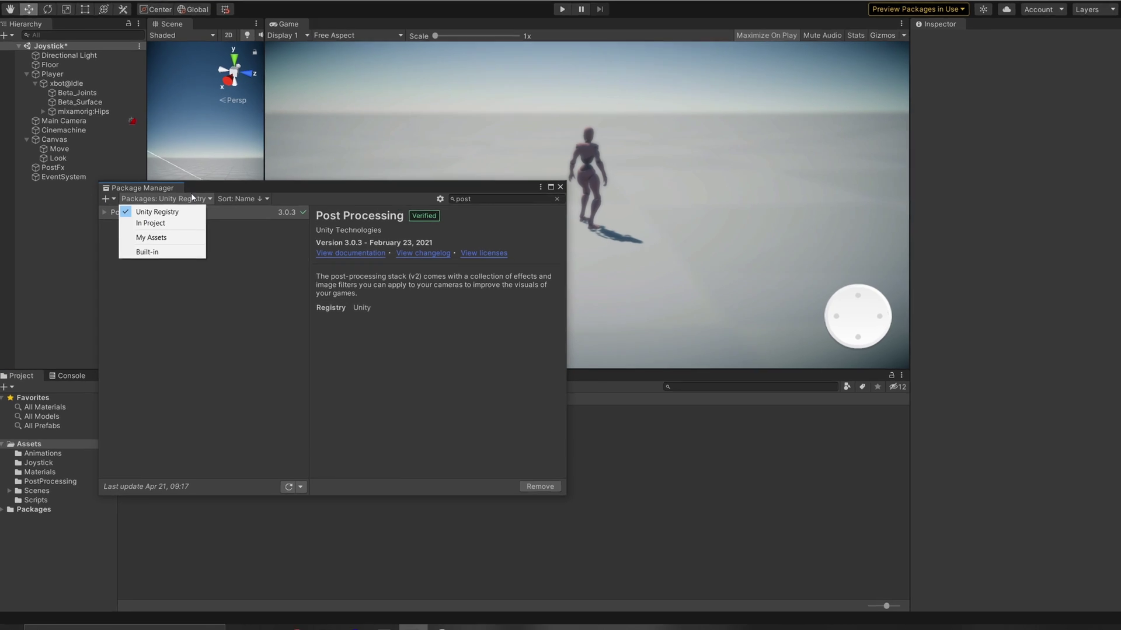
pyautogui.click(169, 214)
pyautogui.click(557, 199)
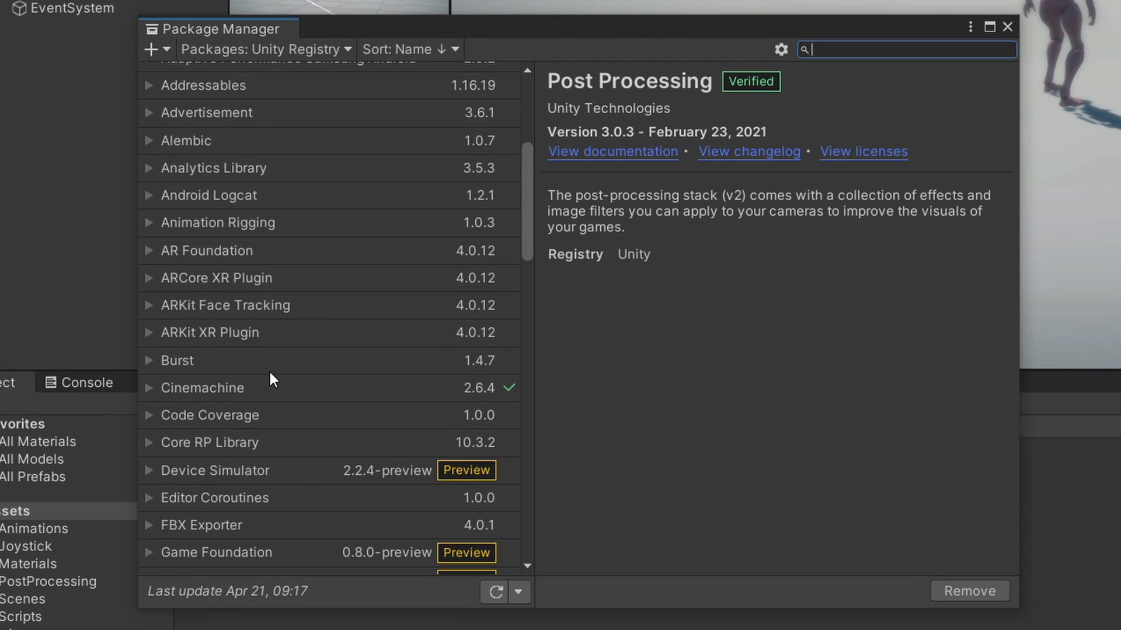
pyautogui.scroll(-3, 271, 377)
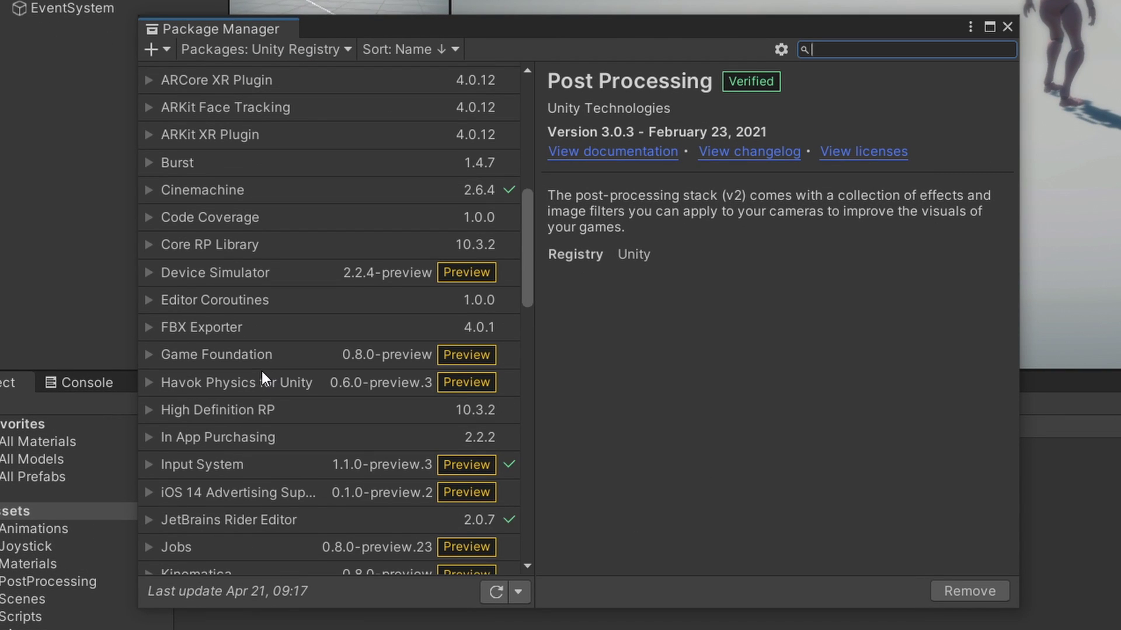
pyautogui.click(292, 465)
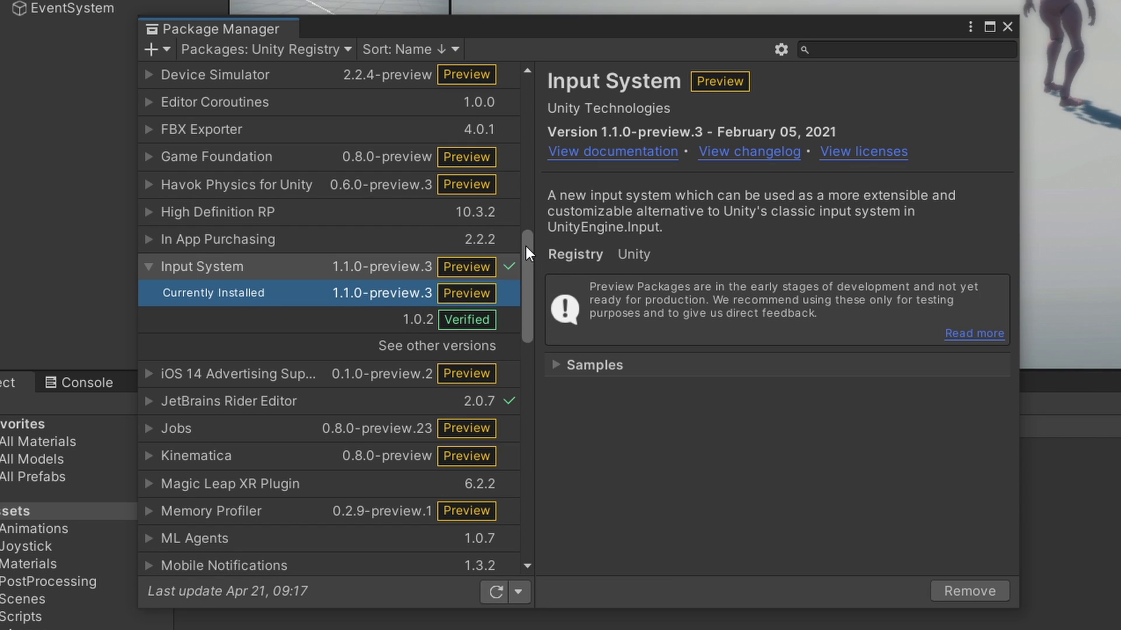
pyautogui.click(781, 49)
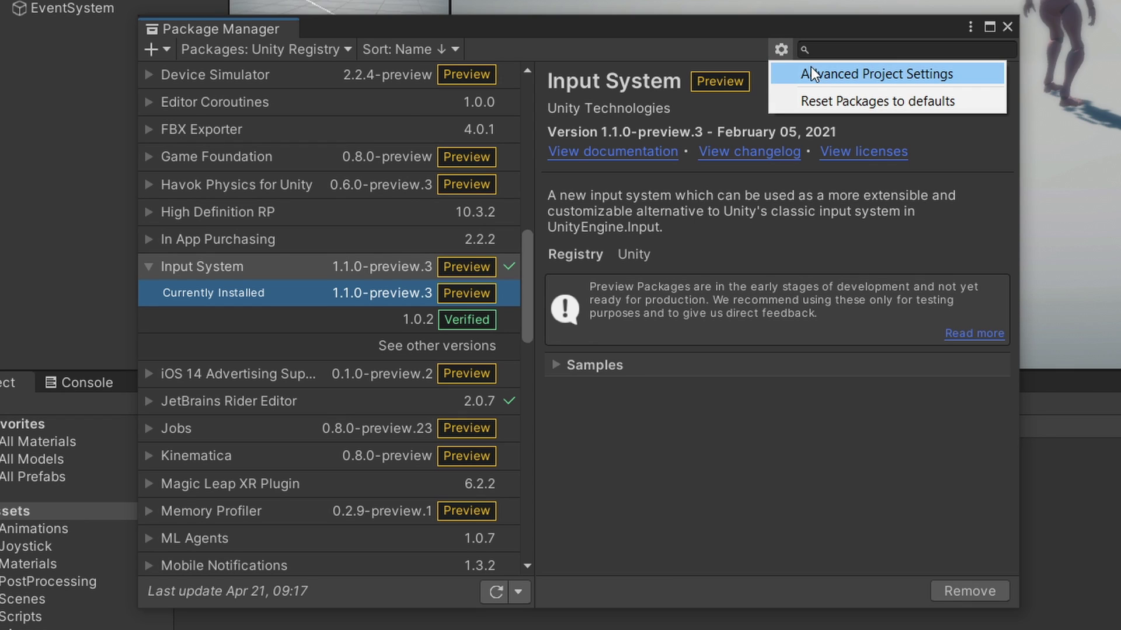
pyautogui.click(817, 72)
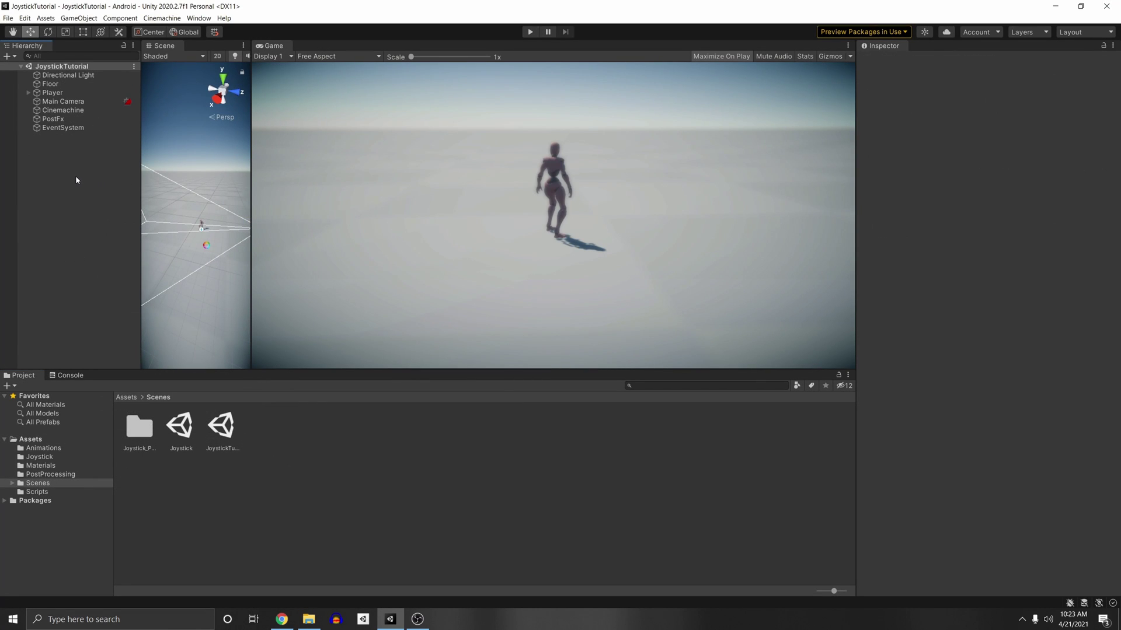
# Add a UI Image to the Hierarchy and name it MoveJoystick
pyautogui.rightClick(64, 169)
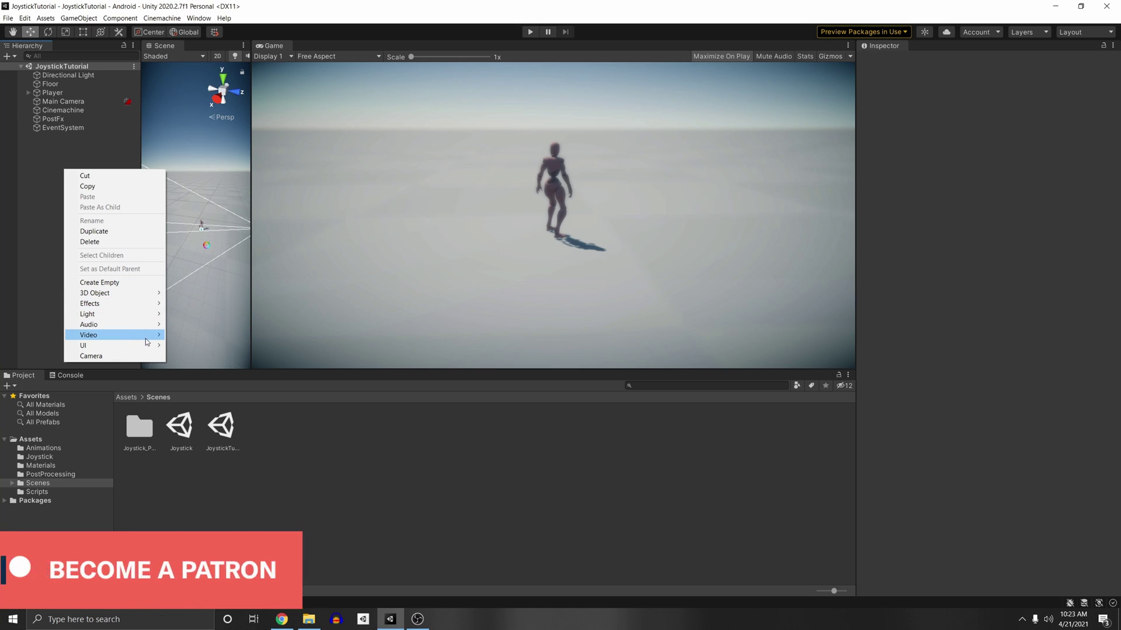
pyautogui.moveTo(162, 350)
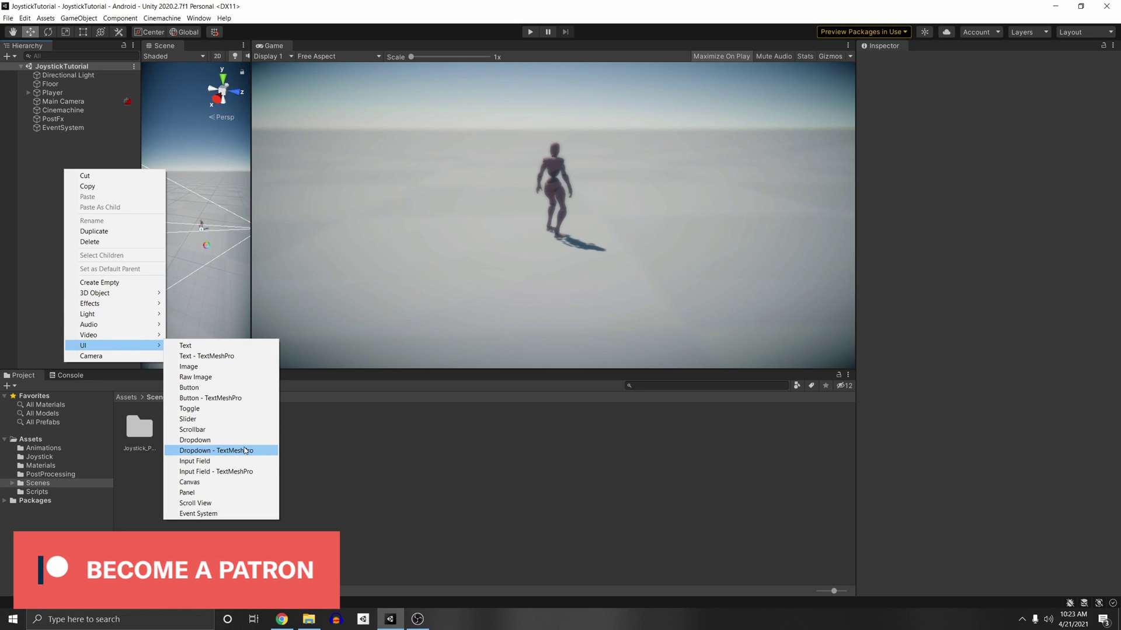
pyautogui.click(197, 367)
pyautogui.write('Move')
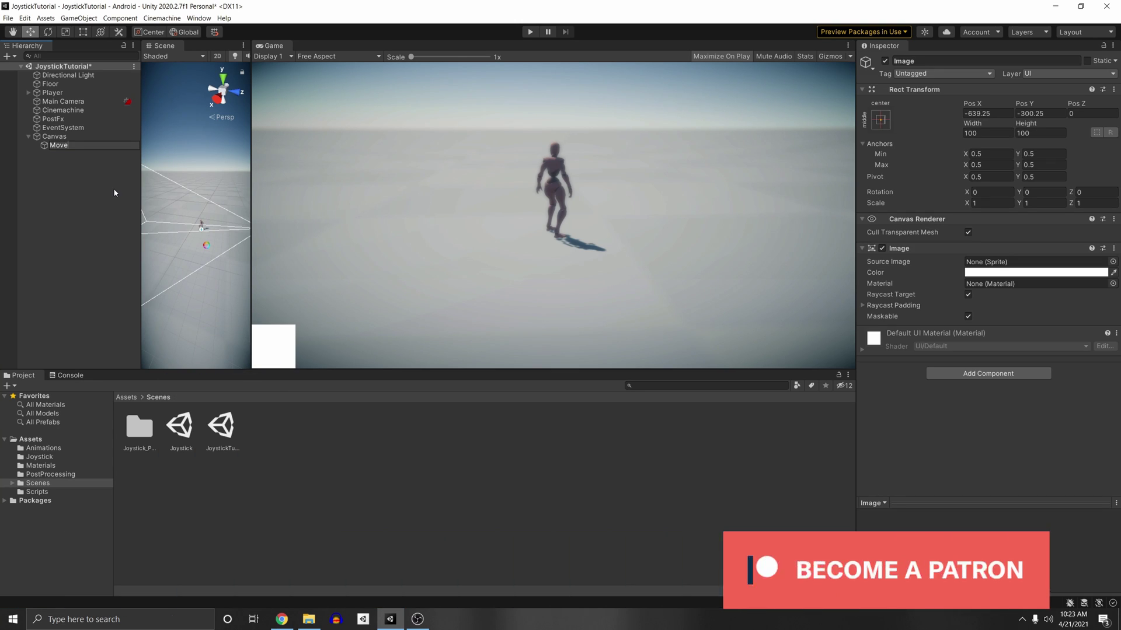
pyautogui.write('Joystick')
pyautogui.press('Return')
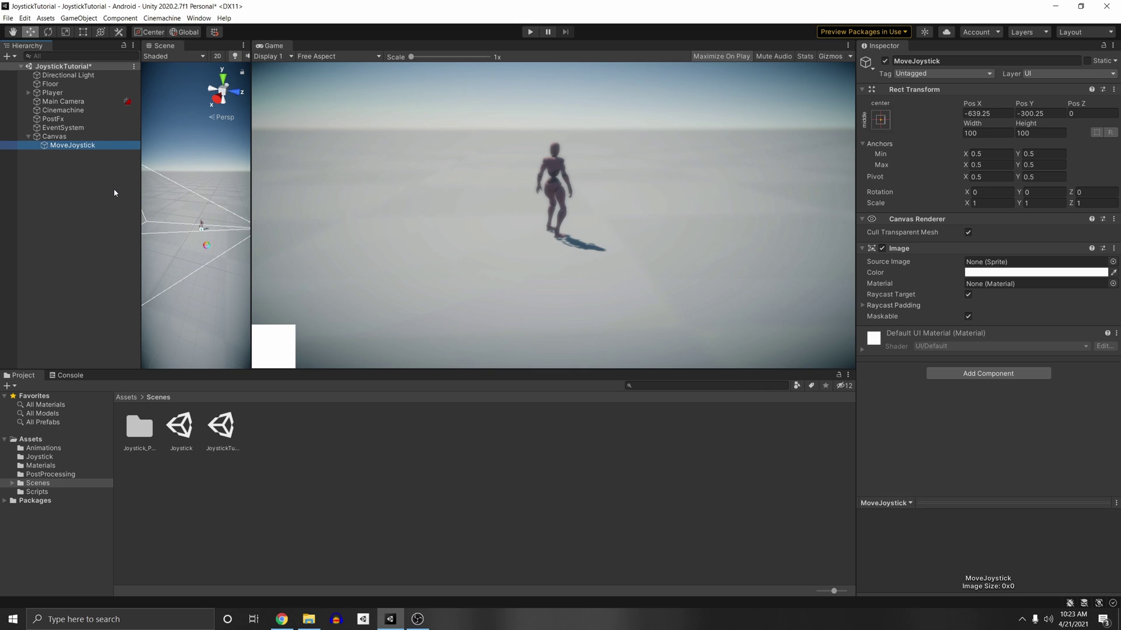
# Set the Canvas to Scale With Screen Size at a 1920 x 1080 reference resolution
pyautogui.press('Up')
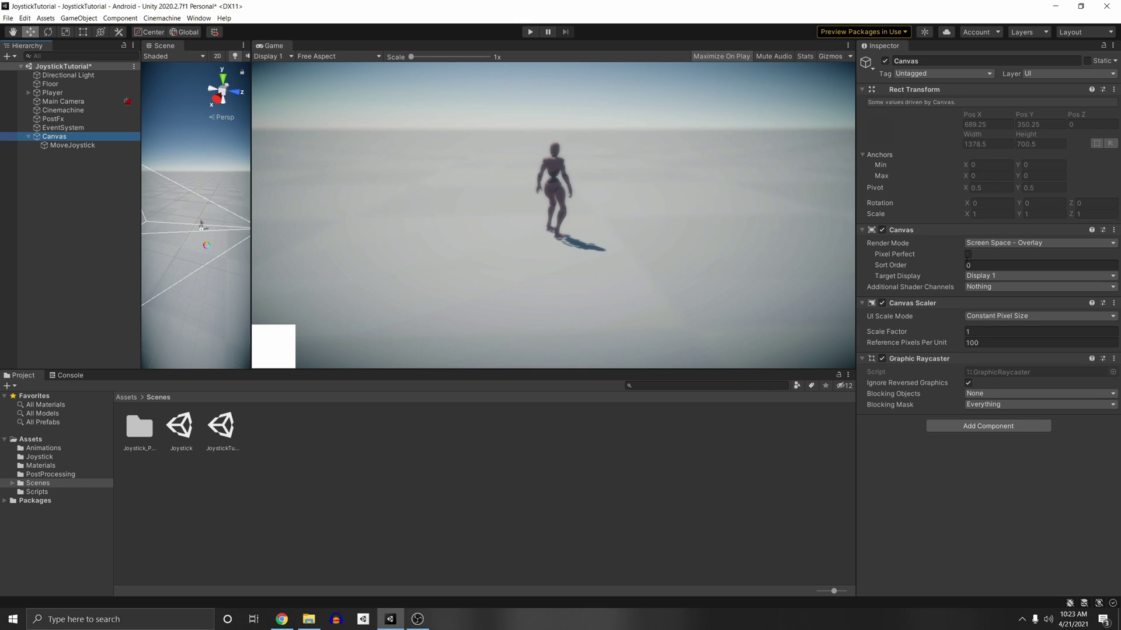
pyautogui.click(986, 315)
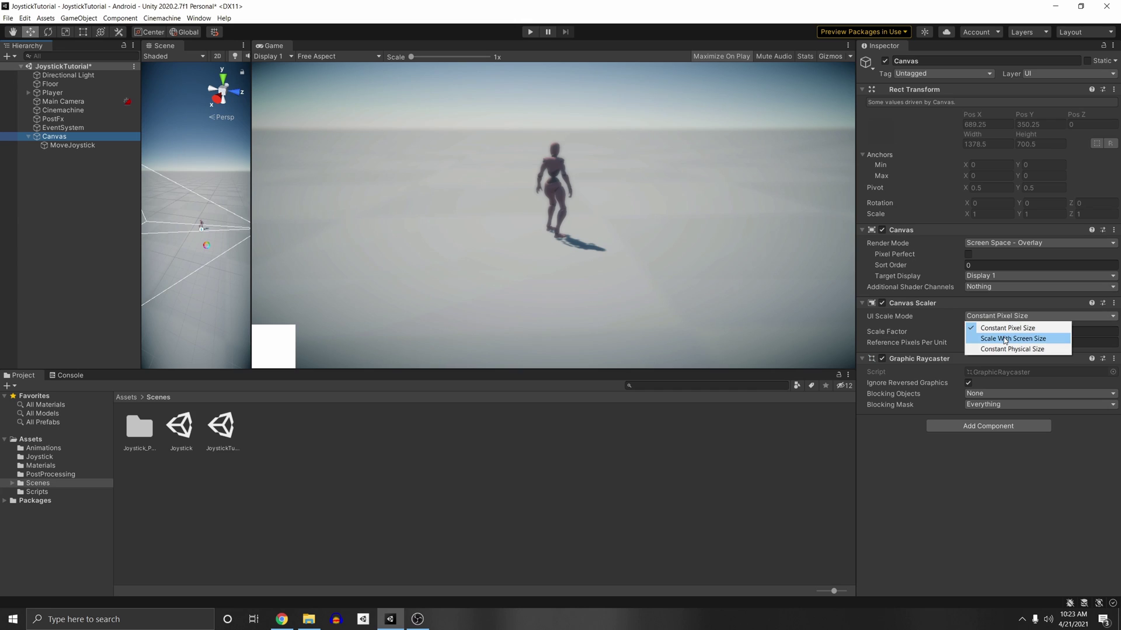
pyautogui.click(1004, 339)
pyautogui.click(999, 330)
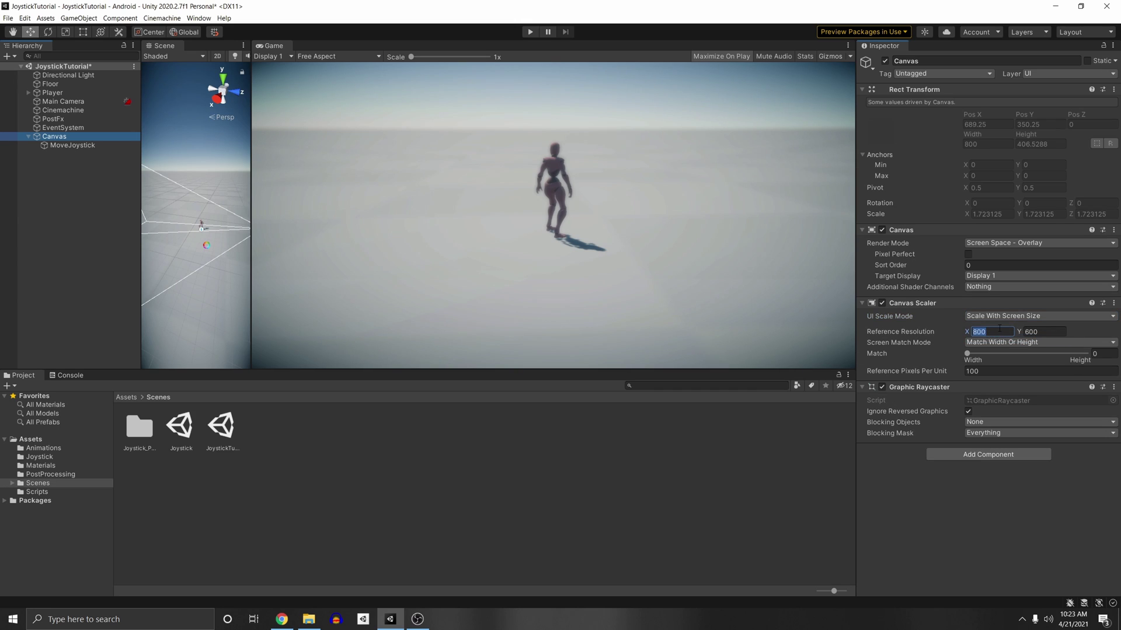
pyautogui.write('1920')
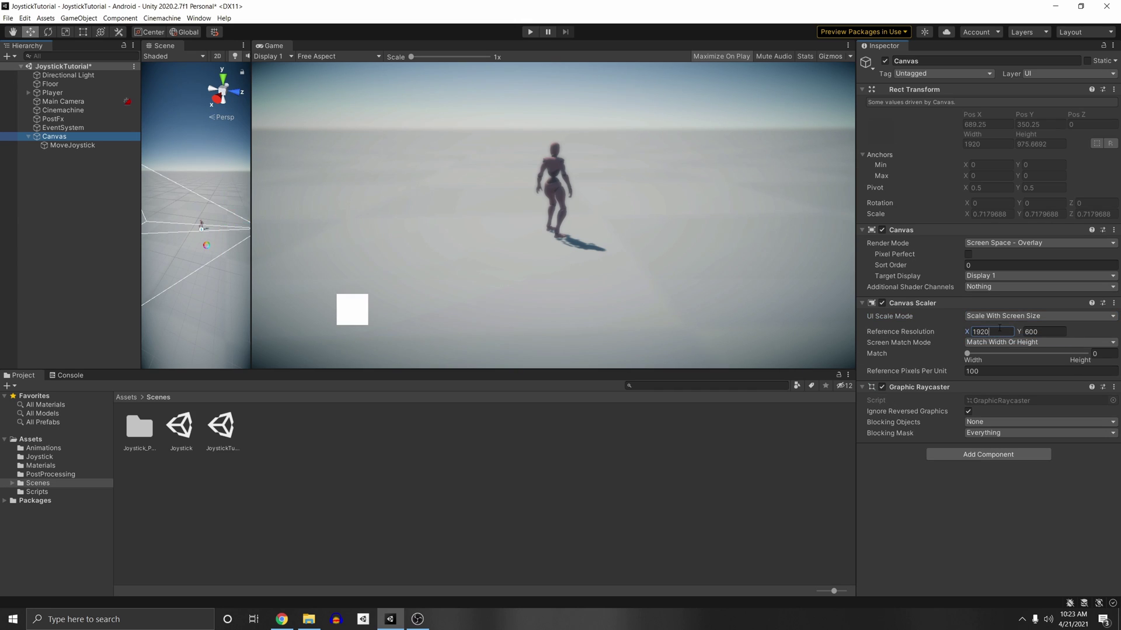
pyautogui.press('Tab')
pyautogui.write('1080')
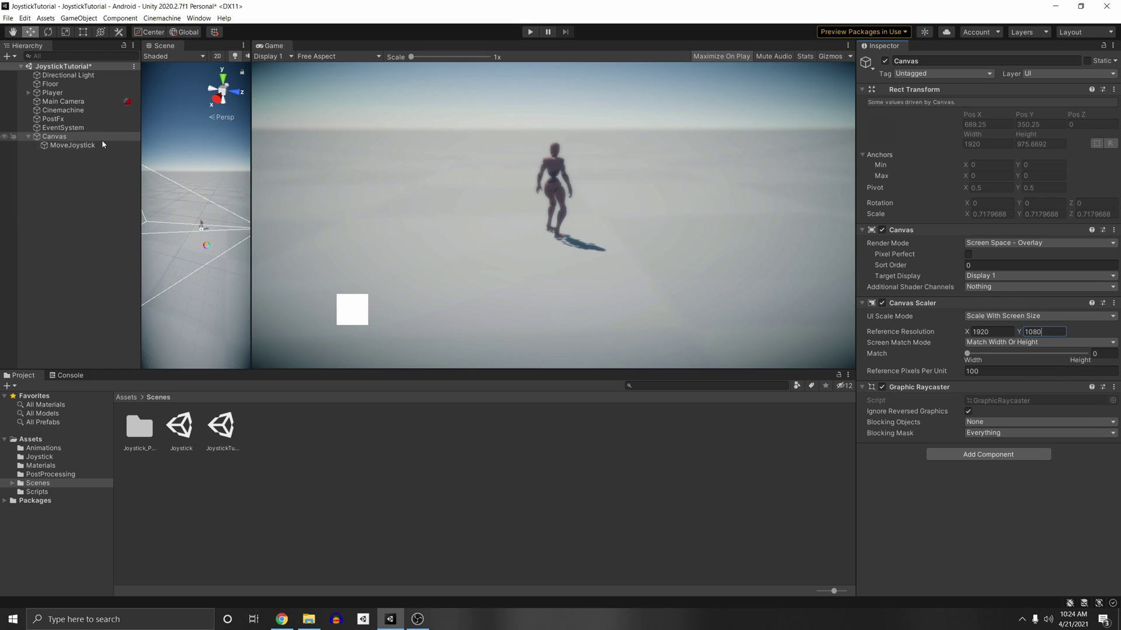
pyautogui.moveTo(247, 234); pyautogui.dragTo(220, 251)
# Anchor MoveJoystick to the bottom-left corner with the Alt anchor preset
pyautogui.click(65, 145)
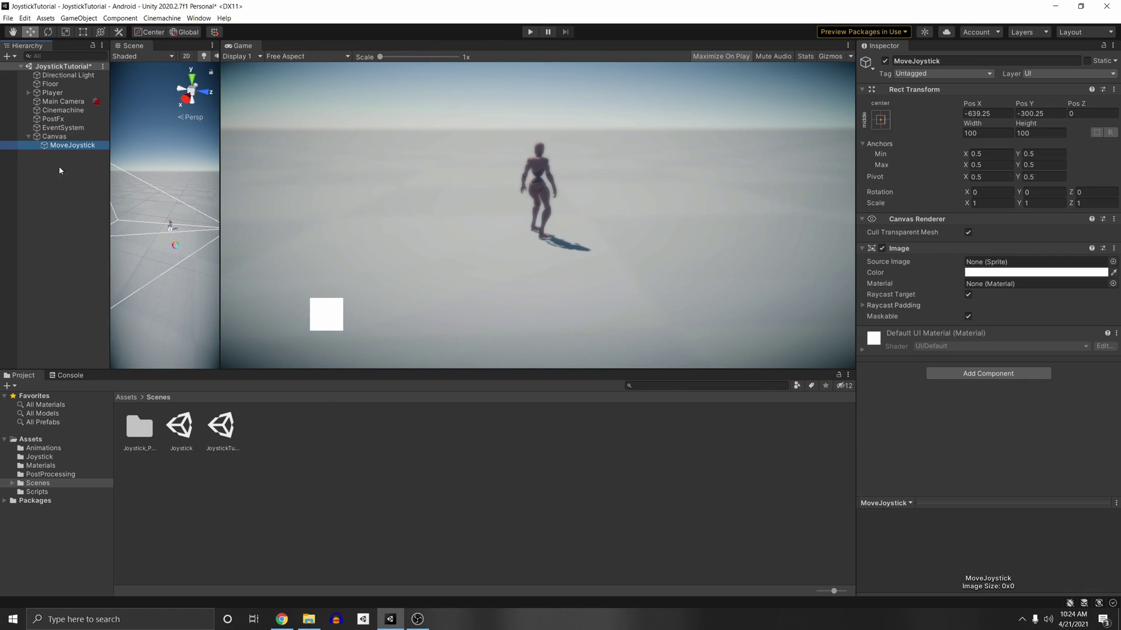
pyautogui.click(883, 121)
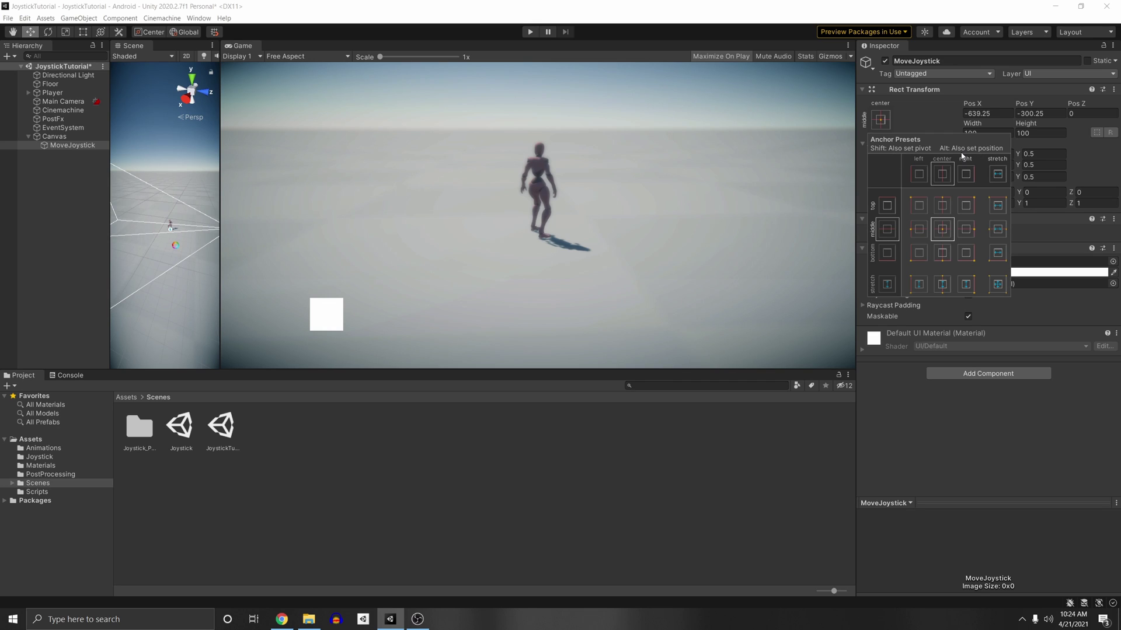
pyautogui.press('alt')
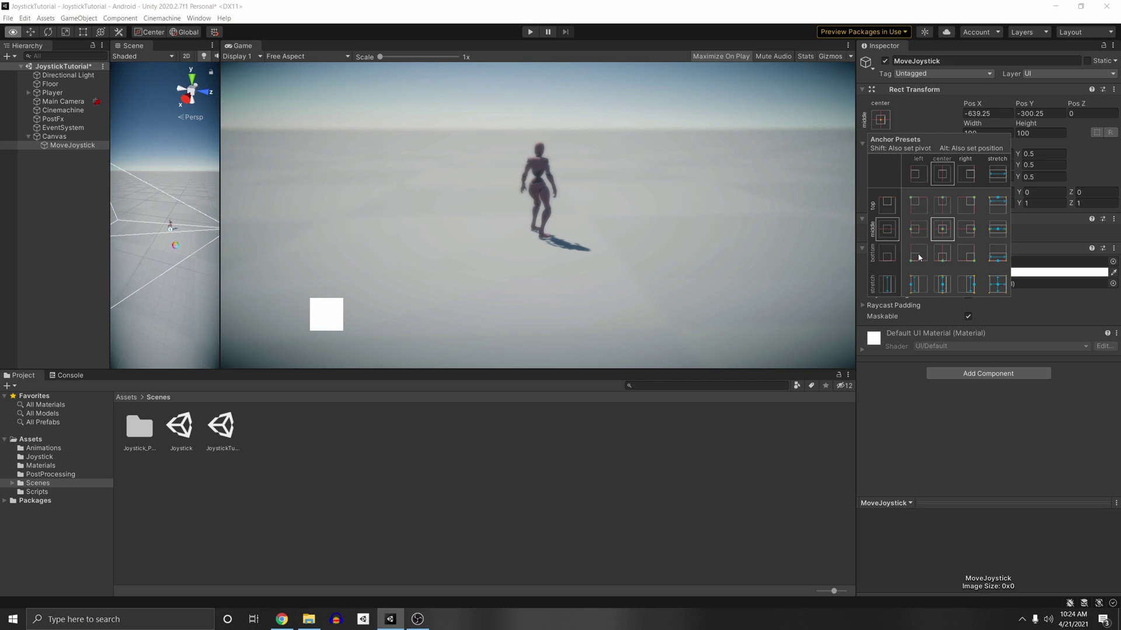
pyautogui.keyDown('alt'); pyautogui.keyDown('shift'); pyautogui.click(918, 255); pyautogui.keyUp('shift'); pyautogui.keyUp('alt')
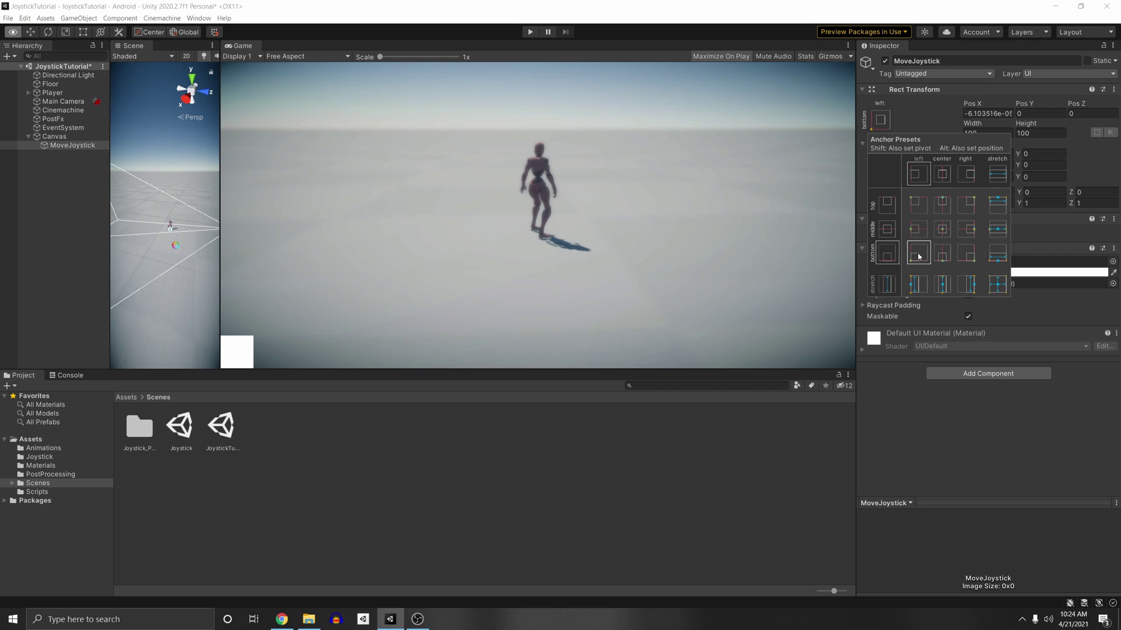
# Set MoveJoystick's Scale X and Y to 2
pyautogui.click(988, 204)
pyautogui.write('2')
pyautogui.press('Tab')
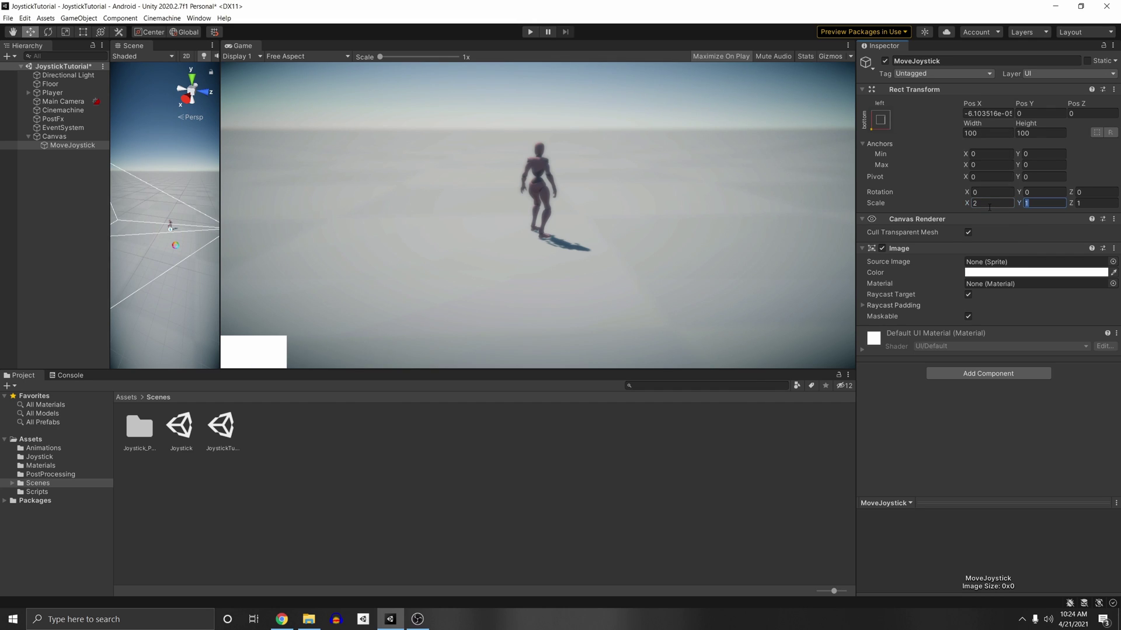
pyautogui.write('2')
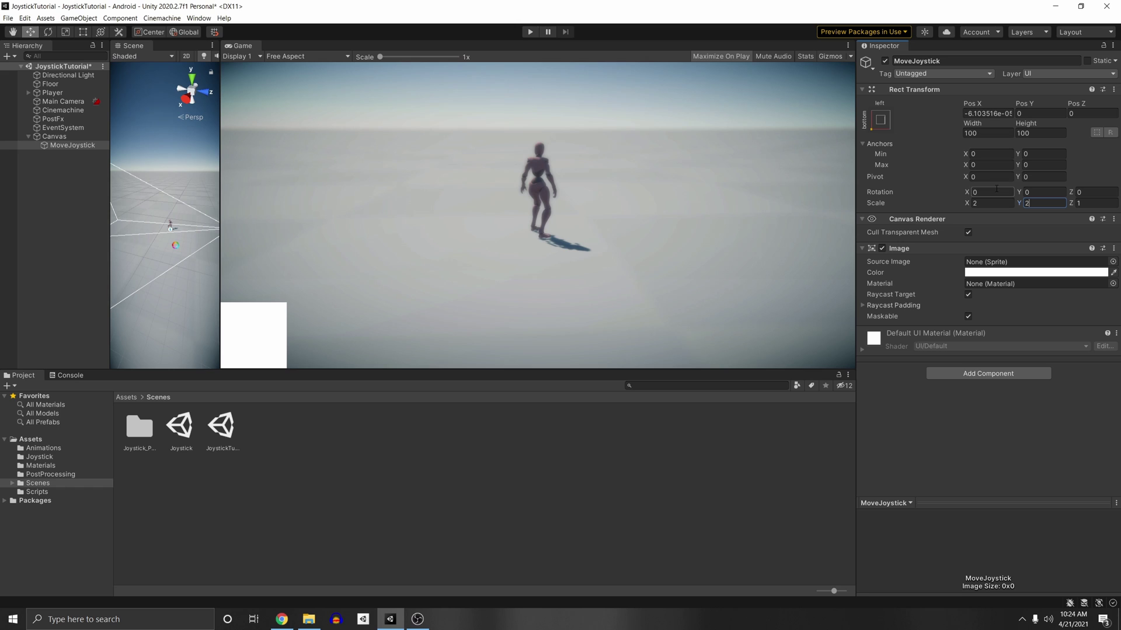
# Move MoveJoystick right and up from the corner to position 47, 62
pyautogui.moveTo(221, 251); pyautogui.dragTo(457, 251)
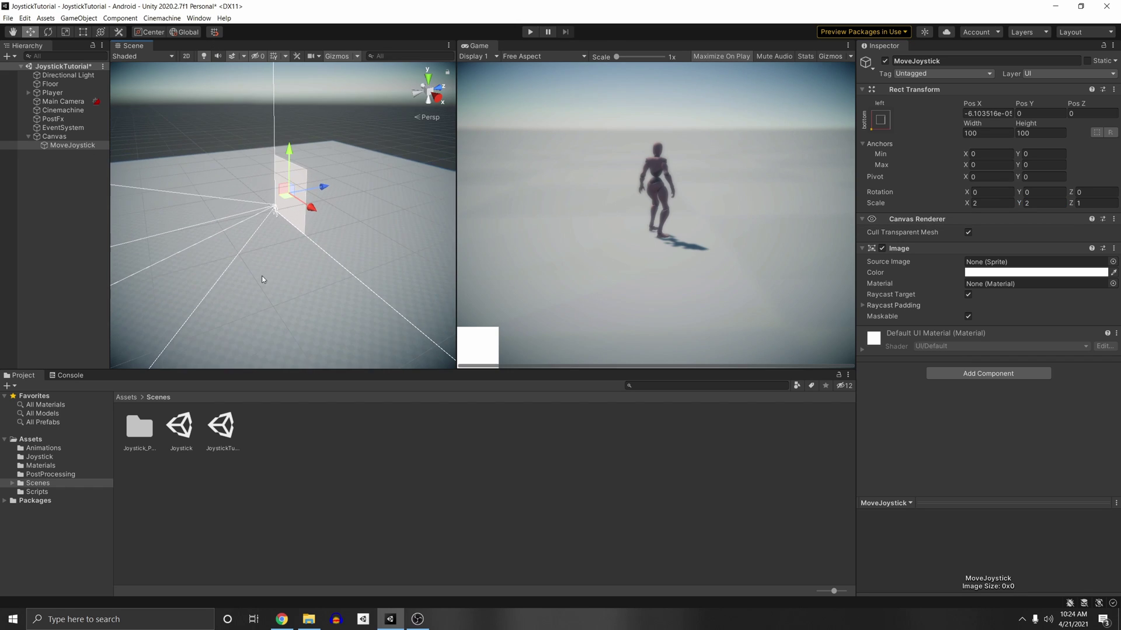
pyautogui.moveTo(350, 228); pyautogui.dragTo(294, 274, button='middle')
pyautogui.press('w')
pyautogui.moveTo(236, 262); pyautogui.dragTo(251, 260)
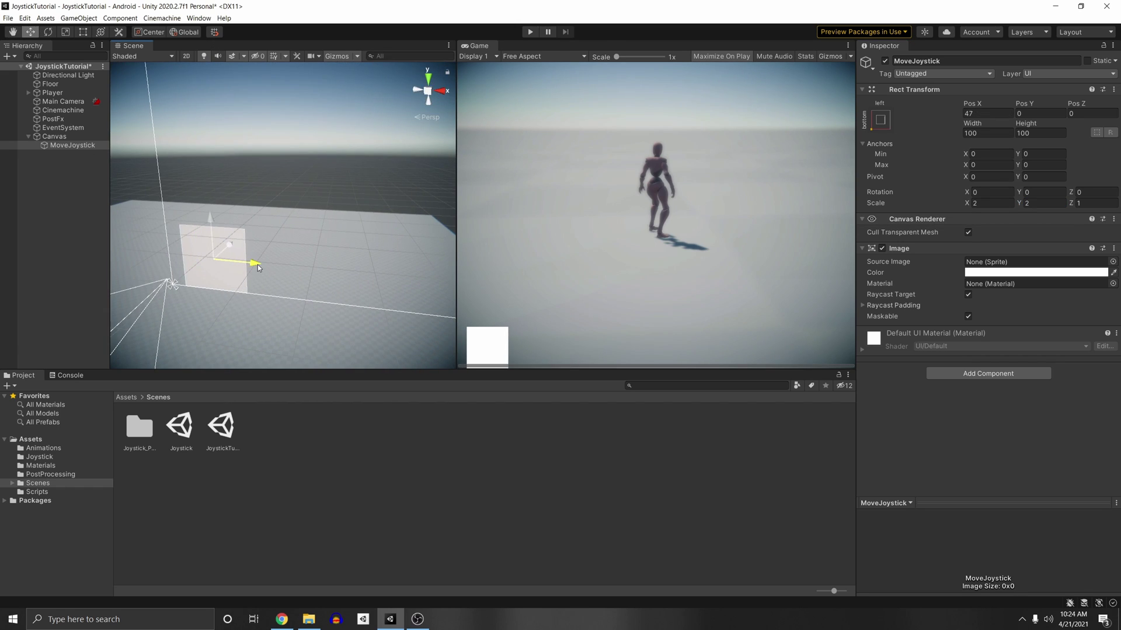
pyautogui.moveTo(213, 220); pyautogui.dragTo(210, 202)
pyautogui.click(70, 146)
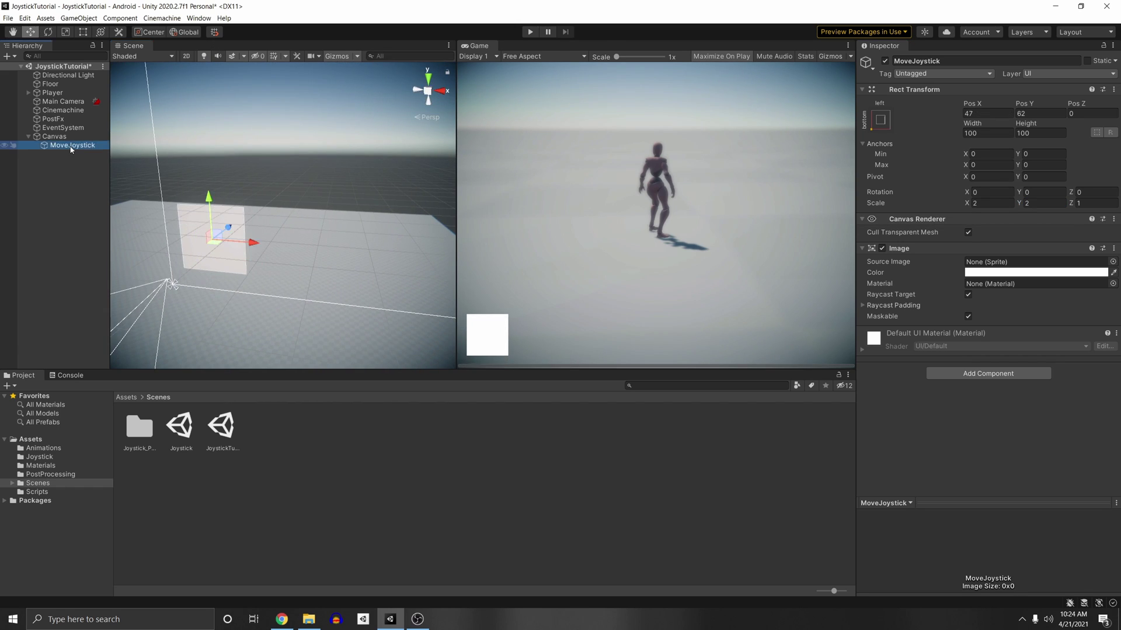
# Add an On-Screen Stick component to MoveJoystick
pyautogui.click(996, 373)
pyautogui.write('onsc')
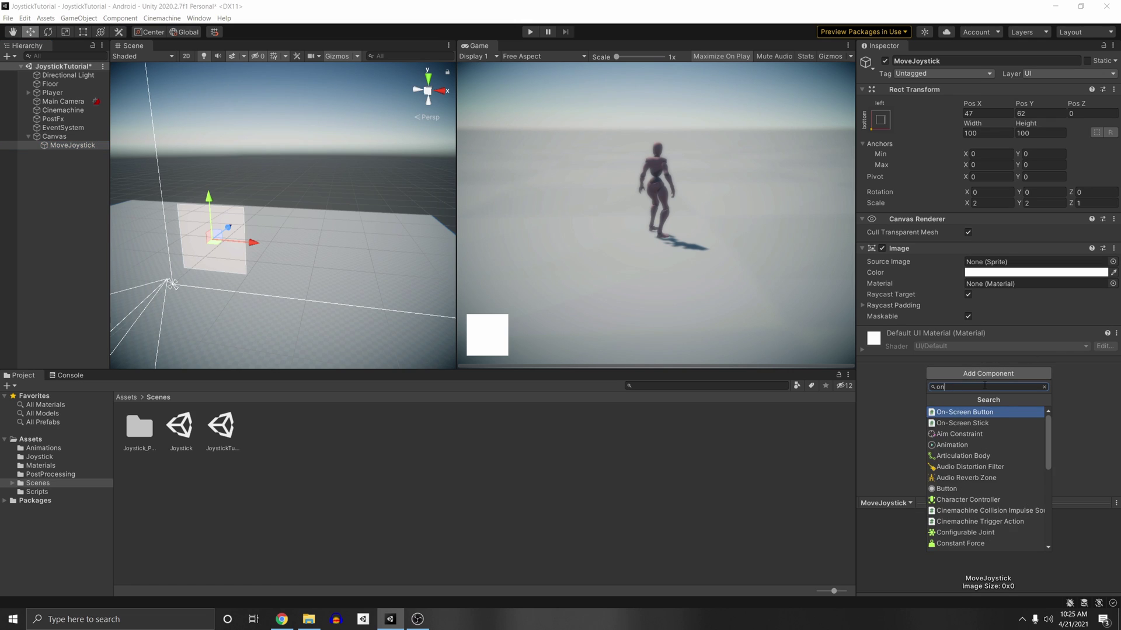
pyautogui.press('BackSpace')
pyautogui.press('BackSpace')
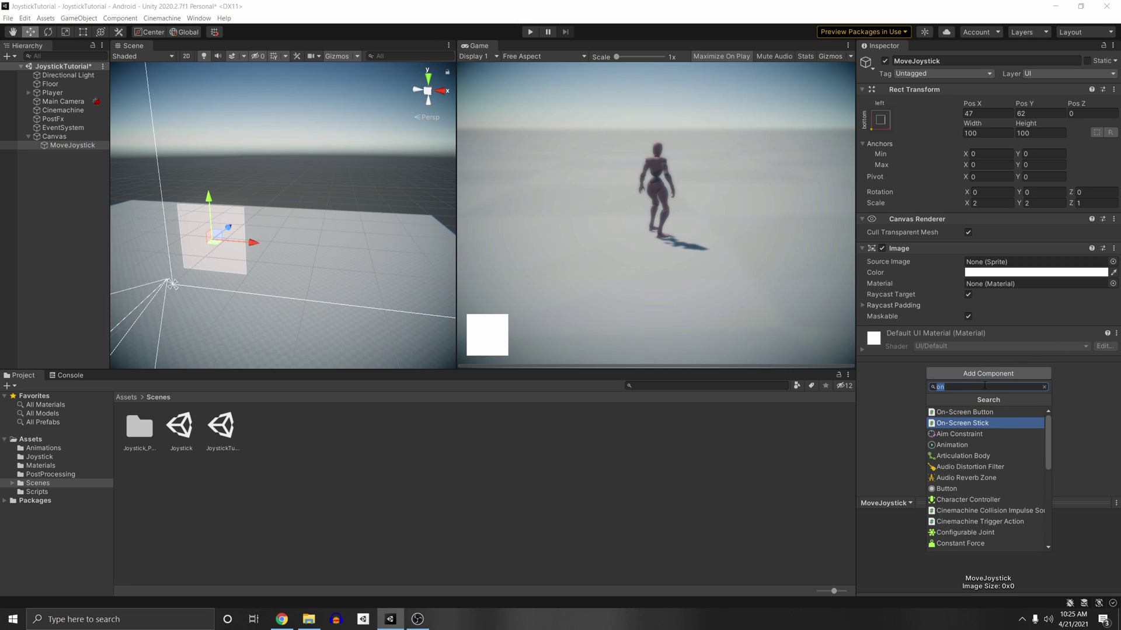
pyautogui.press('Return')
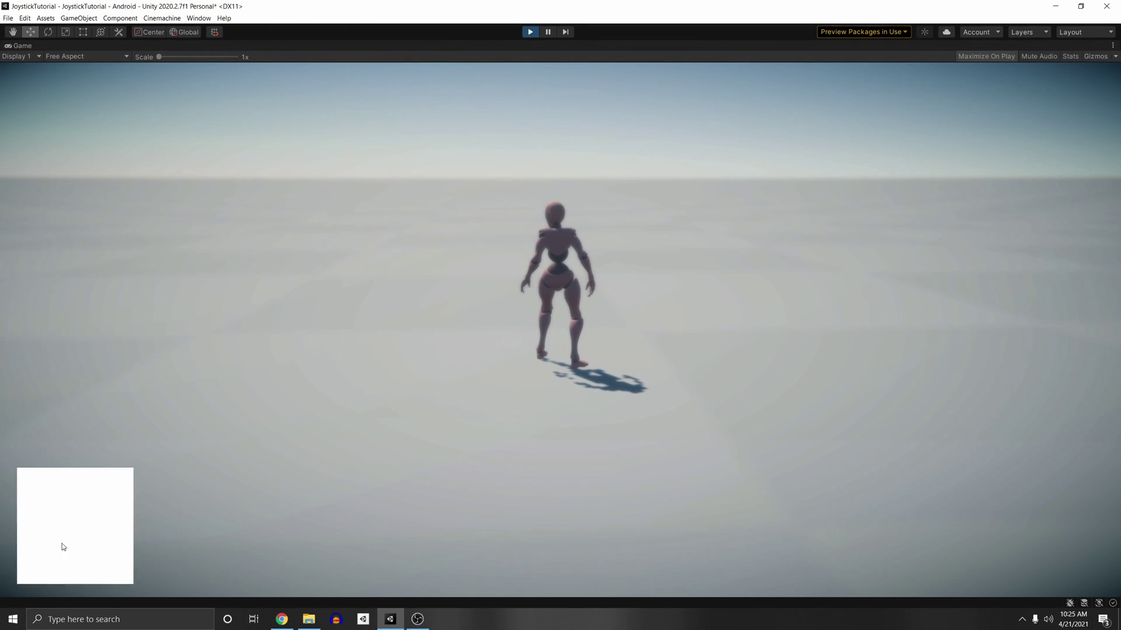
# Test the stick in Play mode, then set its Movement Range to 100
pyautogui.moveTo(63, 547); pyautogui.dragTo(82, 502)
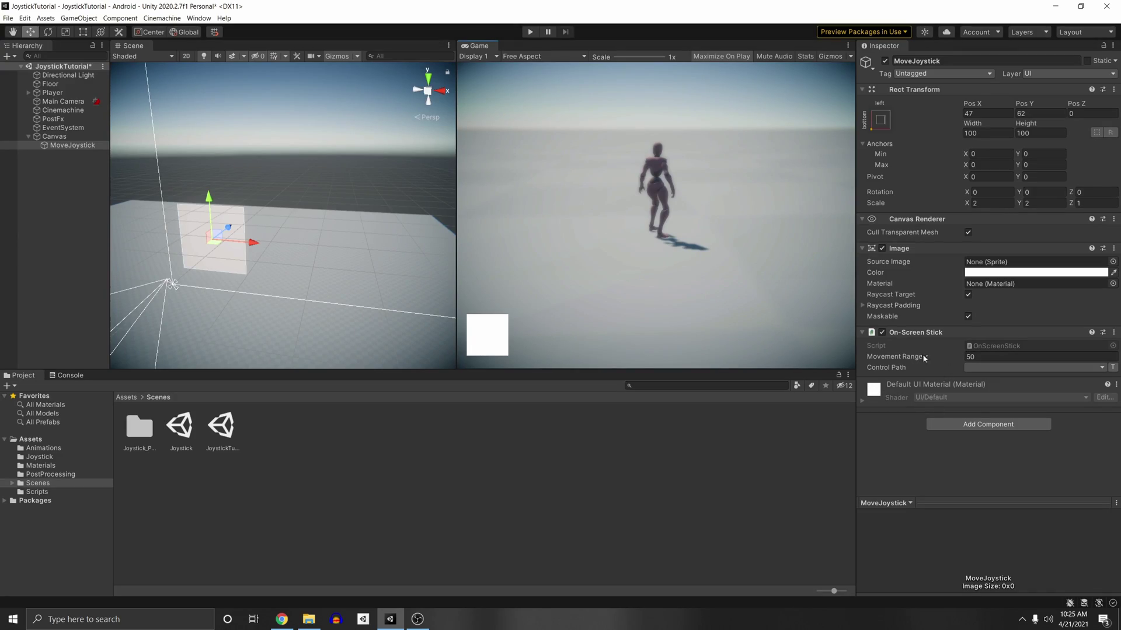
pyautogui.click(1005, 355)
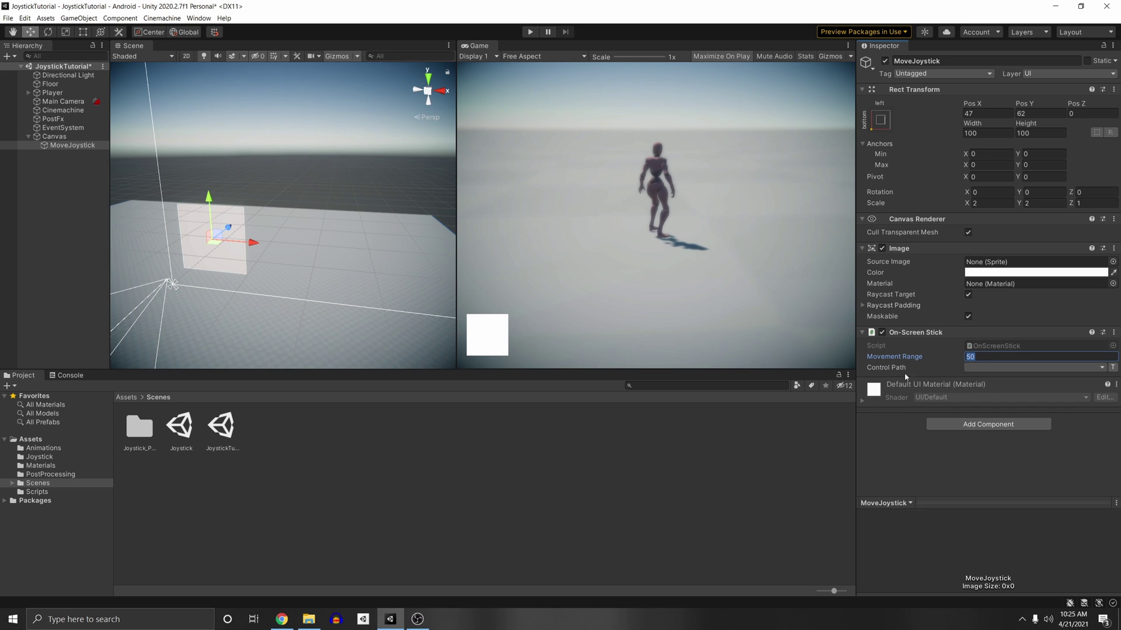
pyautogui.write('100')
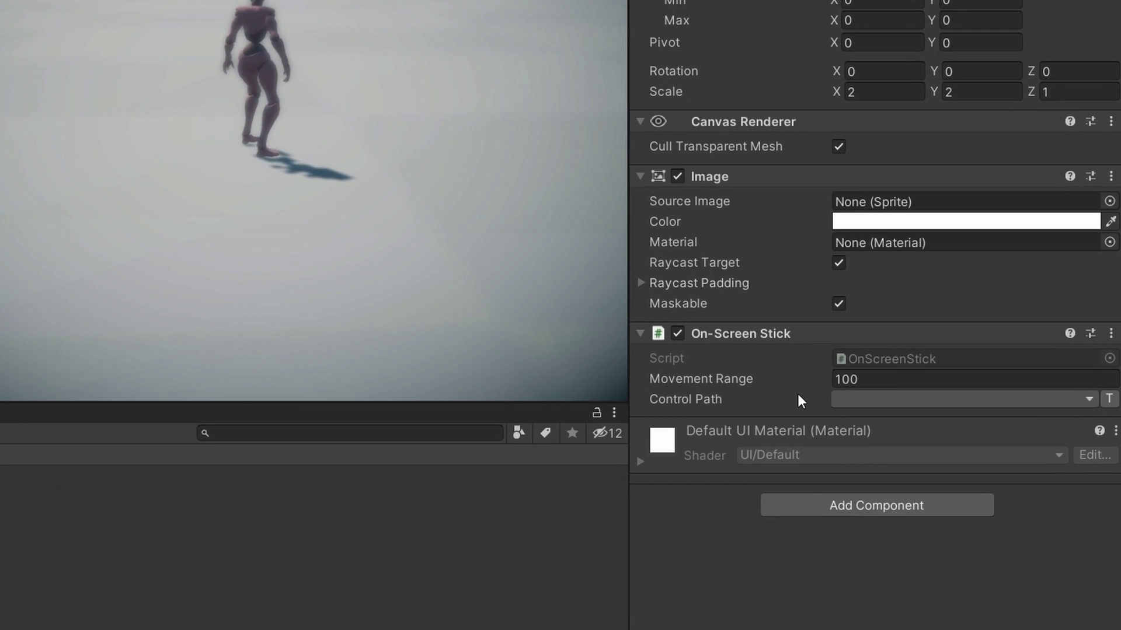
# Set the On-Screen Stick's Control Path to Left Stick [Gamepad]
pyautogui.click(860, 400)
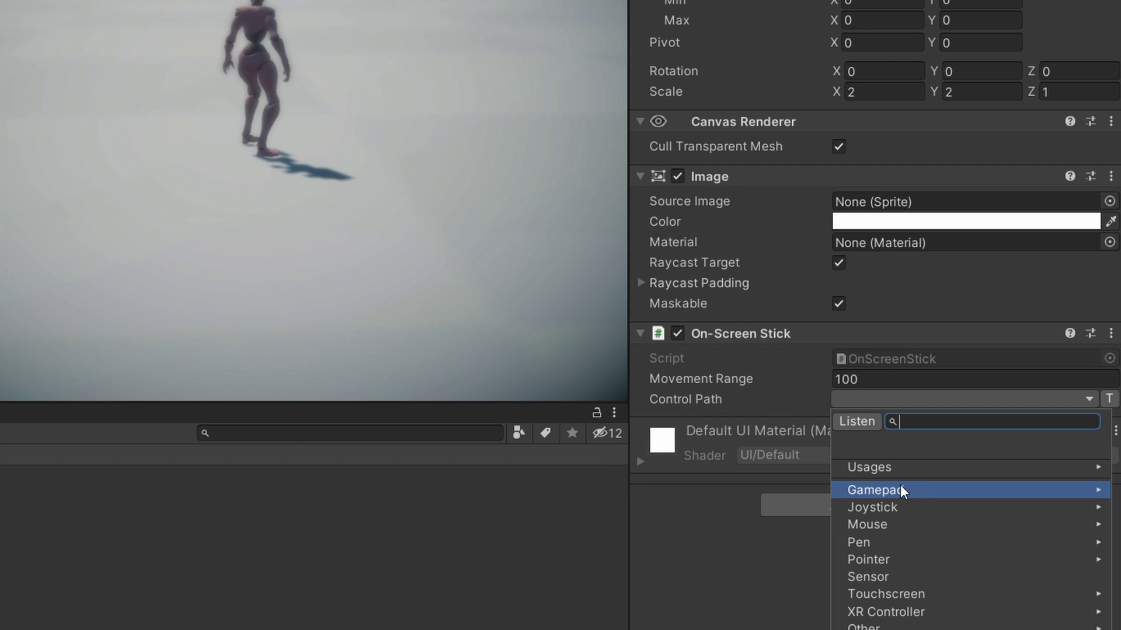
pyautogui.click(920, 489)
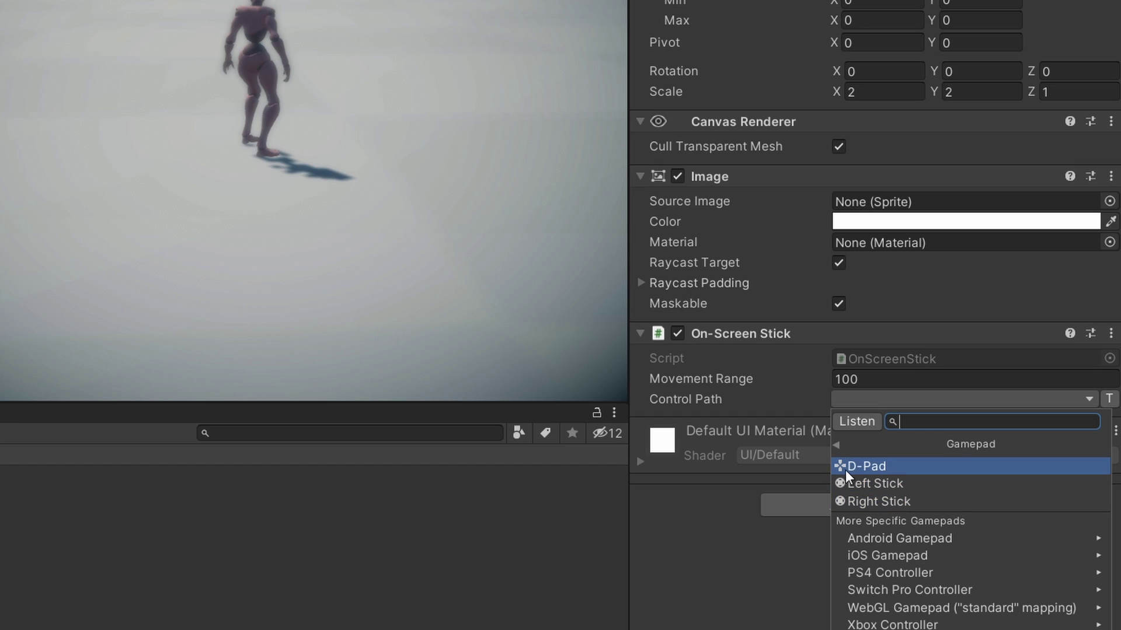
pyautogui.click(891, 487)
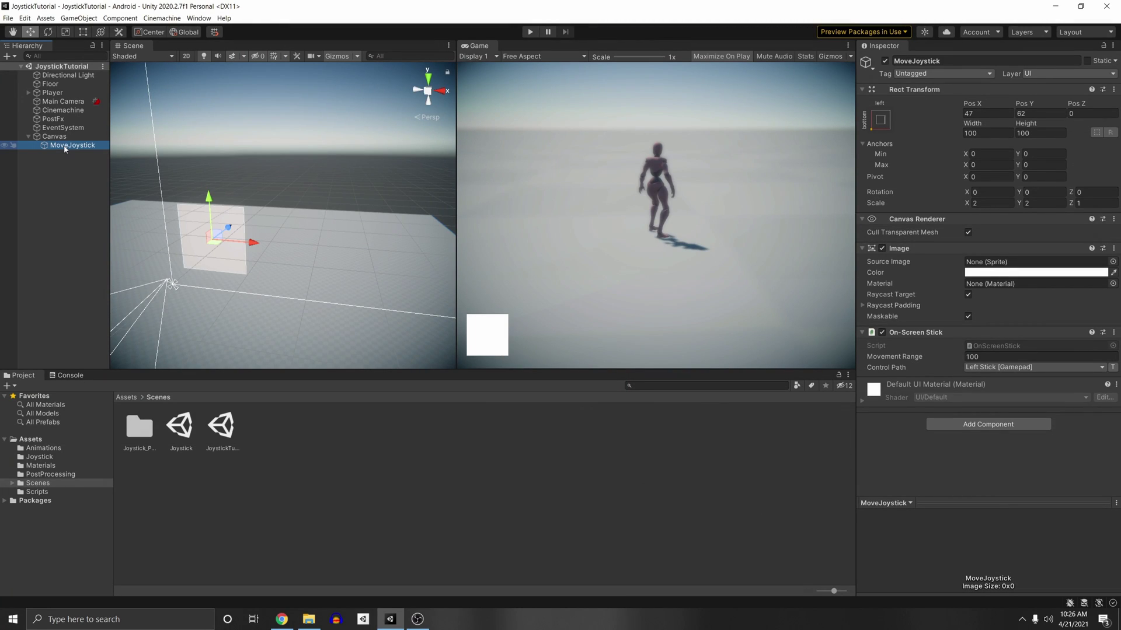
# Duplicate MoveJoystick and rename the copy LookJoystick
pyautogui.hotkey('ctrl', 'd')
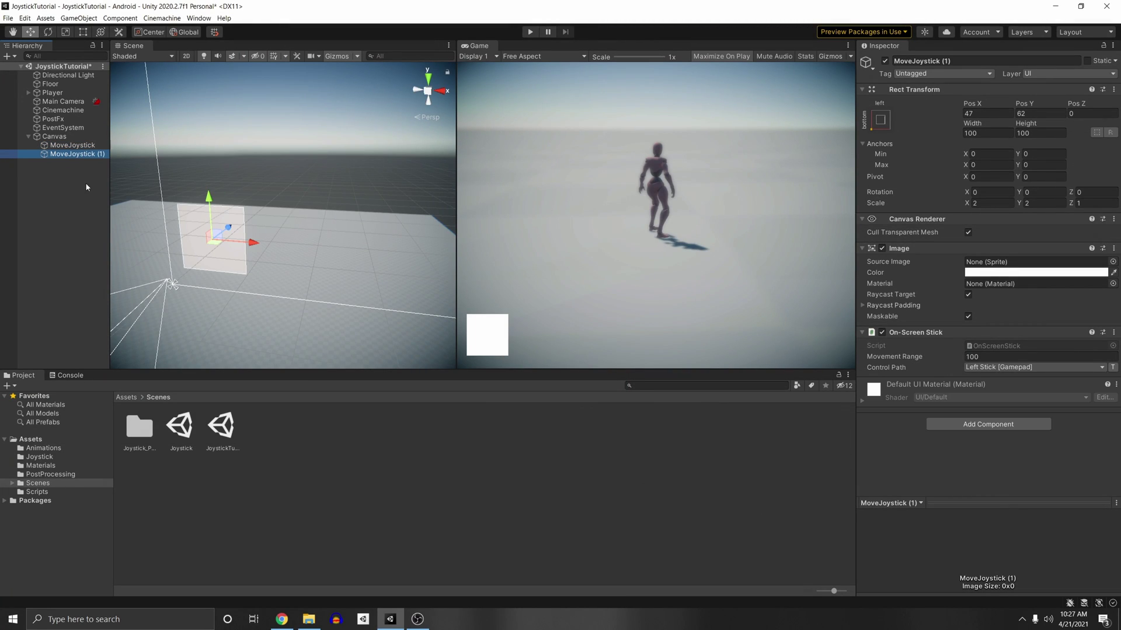
pyautogui.press('F2')
pyautogui.write('Look')
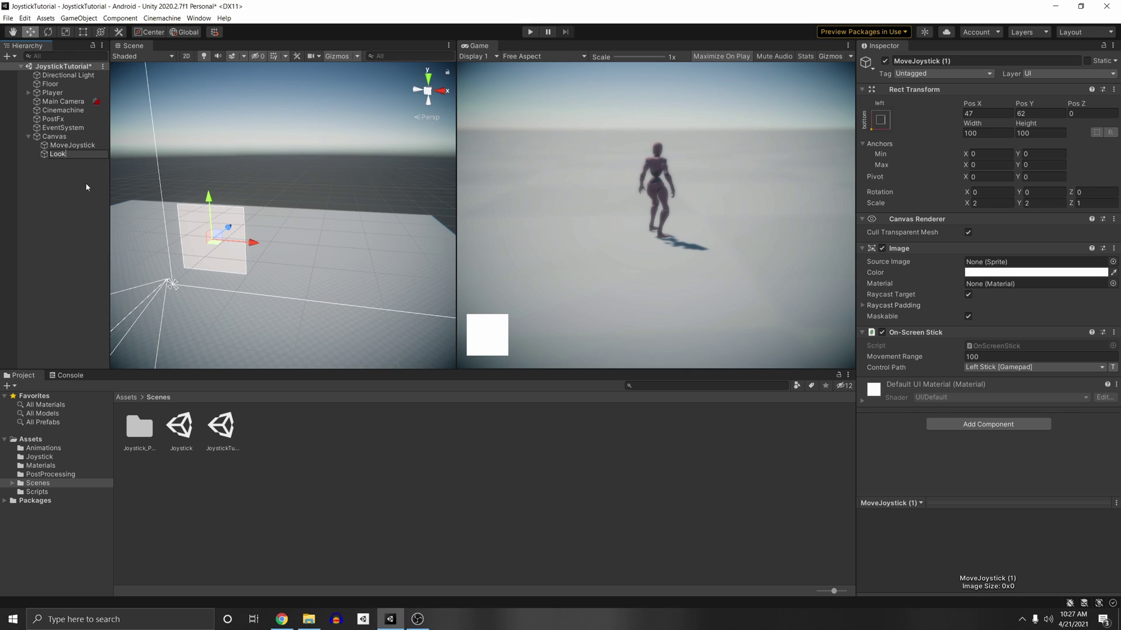
pyautogui.write('Joystick')
pyautogui.press('Return')
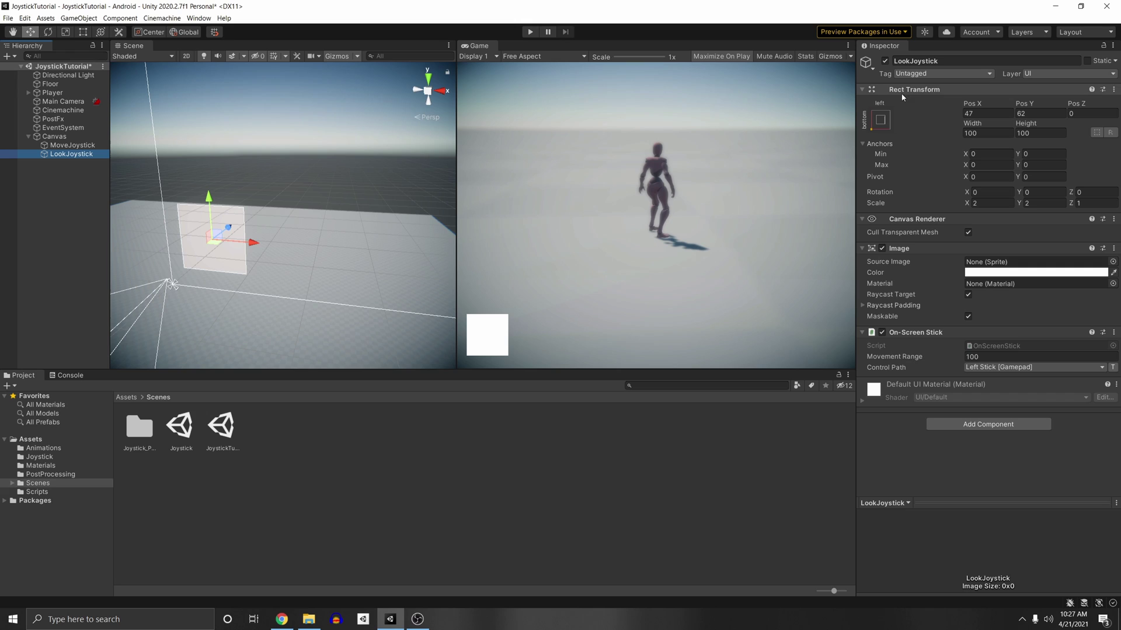
# Anchor LookJoystick bottom-right, nudge it left and up from the corner, and save the scene
pyautogui.click(881, 119)
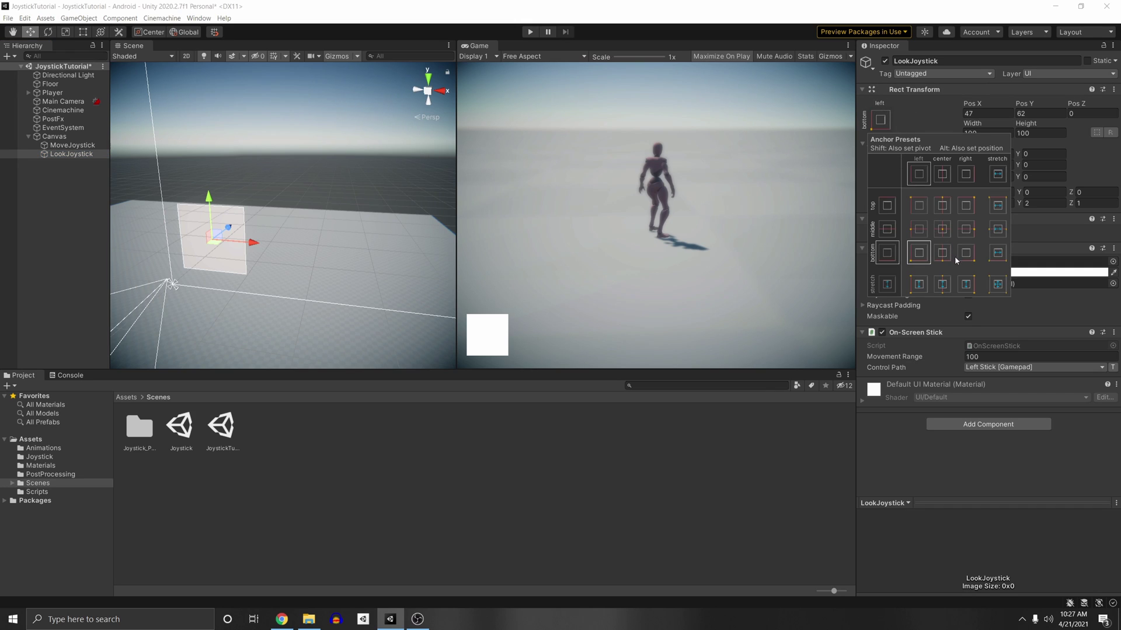
pyautogui.hotkey('shift', 'alt')
pyautogui.press('alt')
pyautogui.keyDown('alt'); pyautogui.keyDown('shift'); pyautogui.click(967, 257); pyautogui.keyUp('shift'); pyautogui.keyUp('alt')
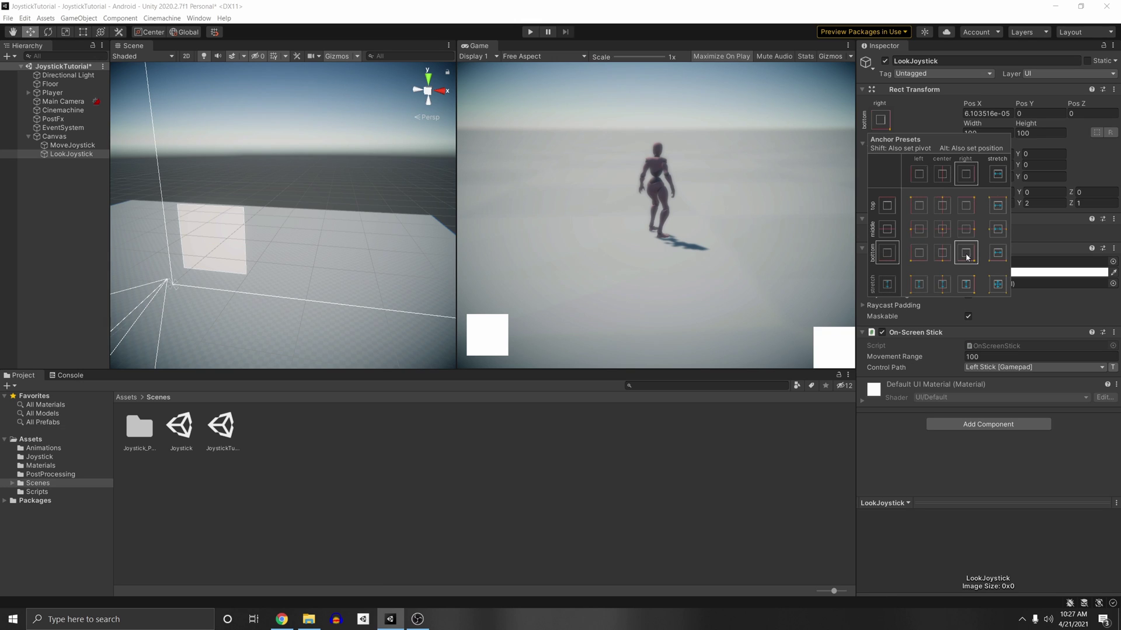
pyautogui.press('f')
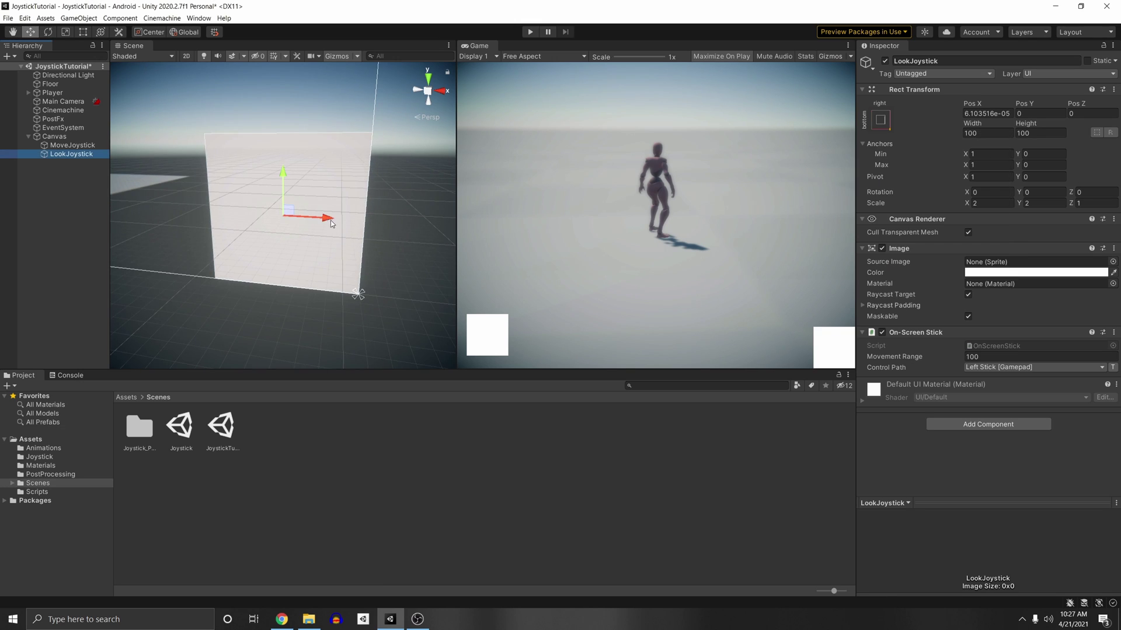
pyautogui.moveTo(333, 218); pyautogui.dragTo(288, 220)
pyautogui.moveTo(244, 189); pyautogui.dragTo(244, 151)
pyautogui.hotkey('ctrl', 's')
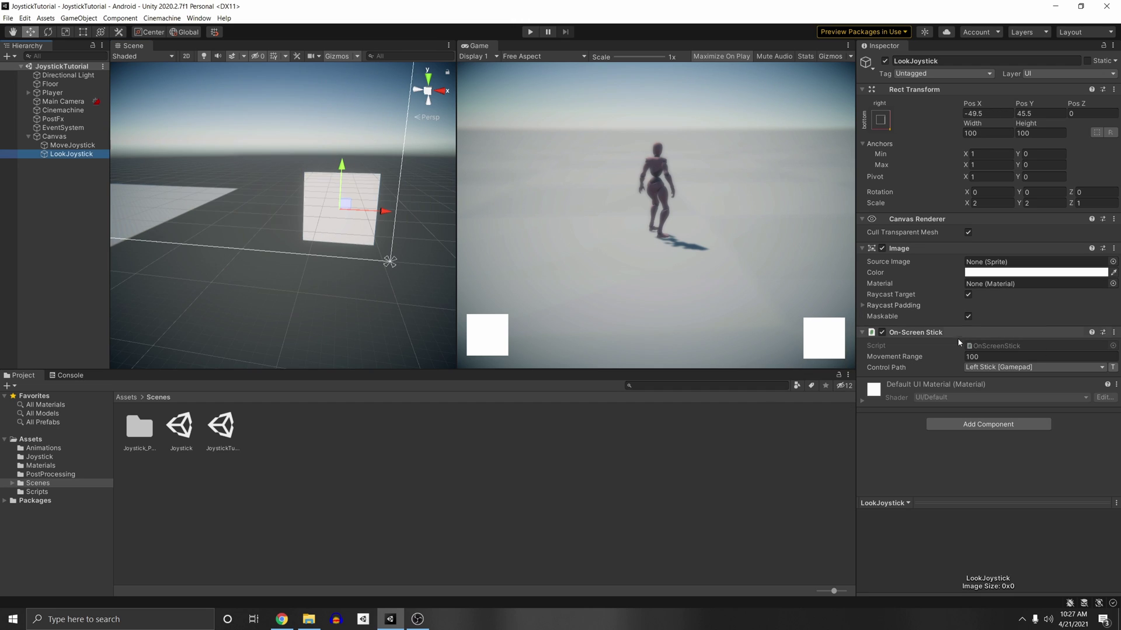
# Set LookJoystick's Control Path to Right Stick [Gamepad]
pyautogui.click(1010, 367)
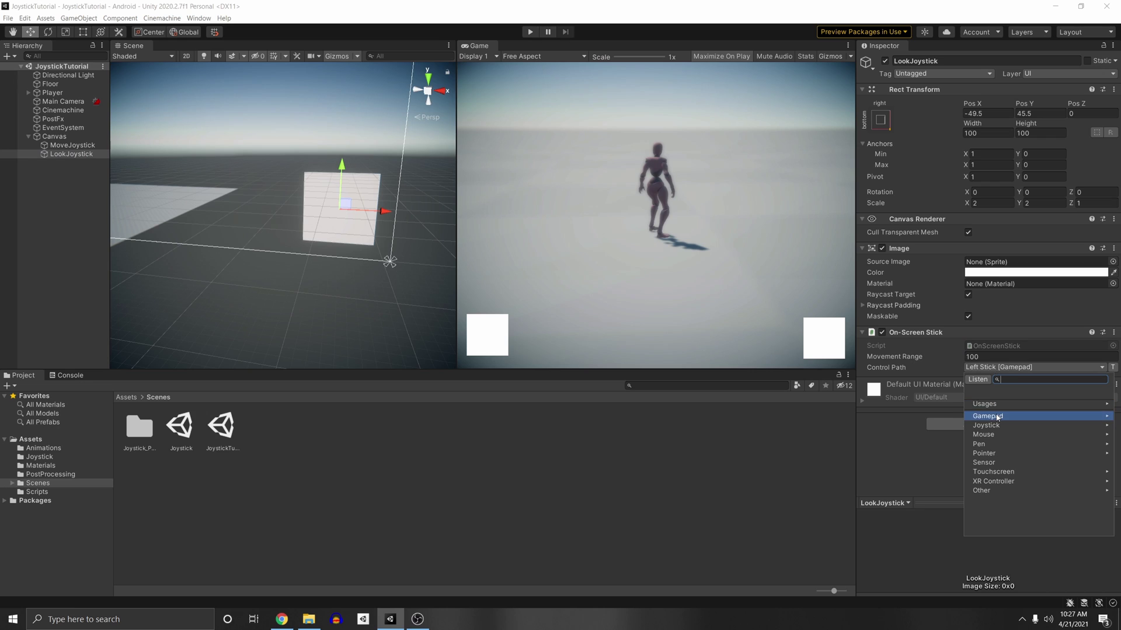
pyautogui.click(998, 417)
pyautogui.click(998, 421)
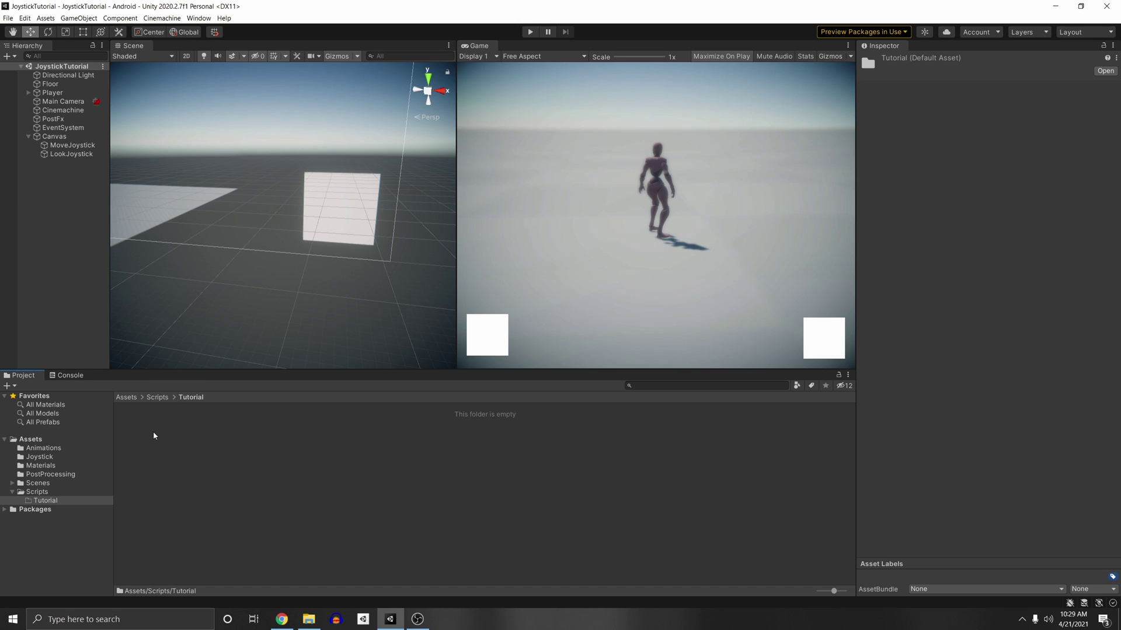
# Create an Input Actions asset named PlayerControlsTutorial in the Tutorial folder
pyautogui.rightClick(153, 433)
pyautogui.moveTo(175, 185)
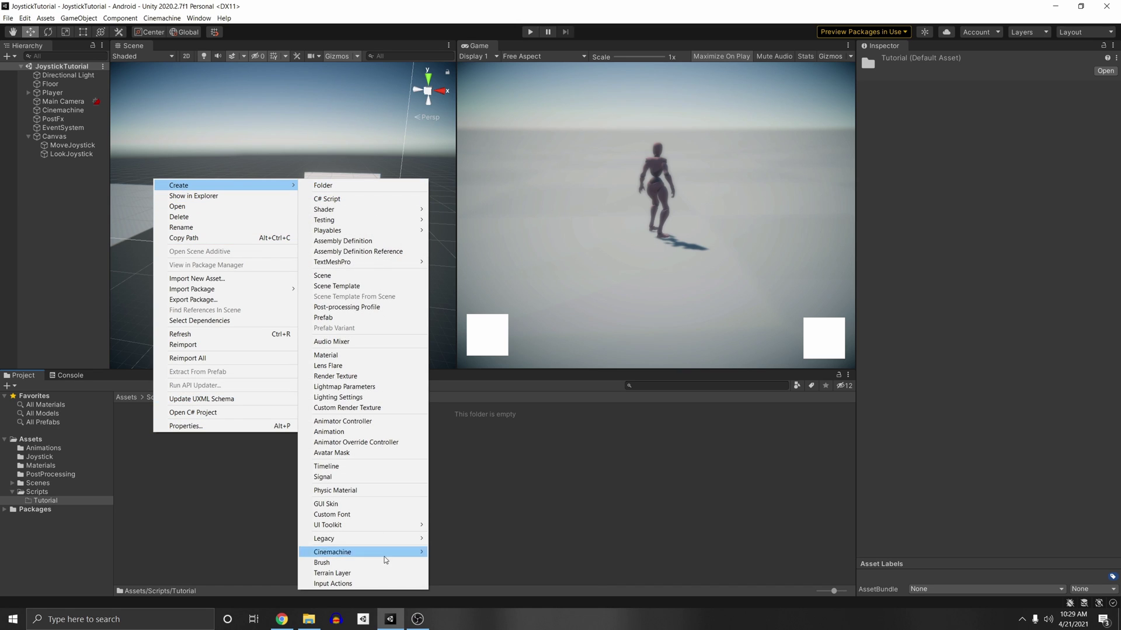
pyautogui.click(379, 581)
pyautogui.write('Play')
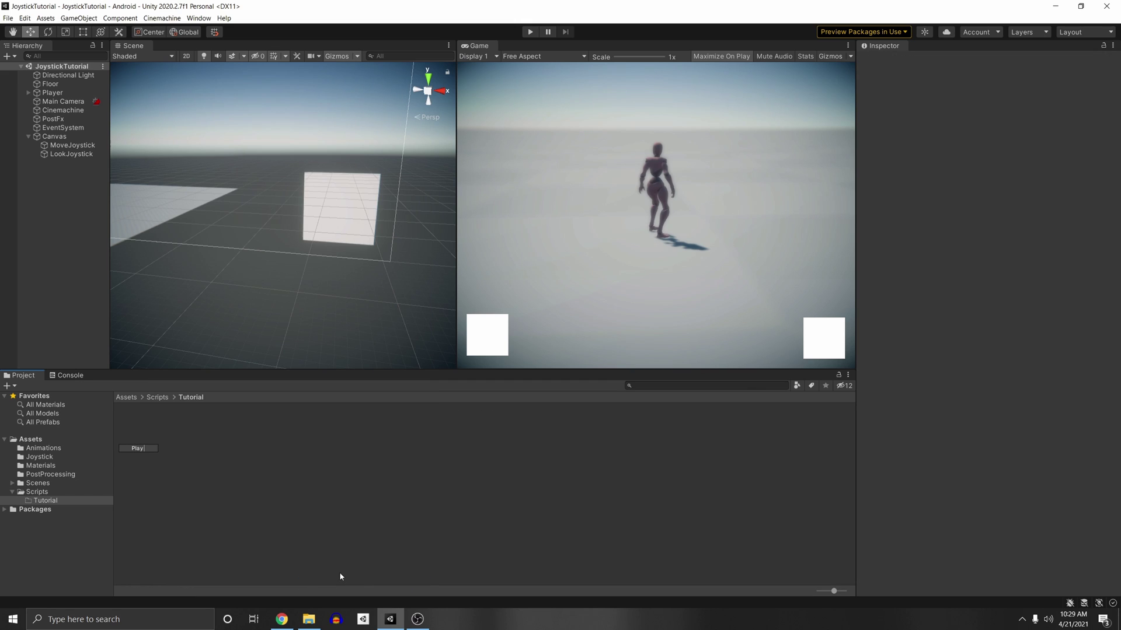
pyautogui.write('erControlsTutorial')
pyautogui.press('Return')
# Add a Player action map and rename its default action to Move
pyautogui.press('Return')
pyautogui.click(238, 147)
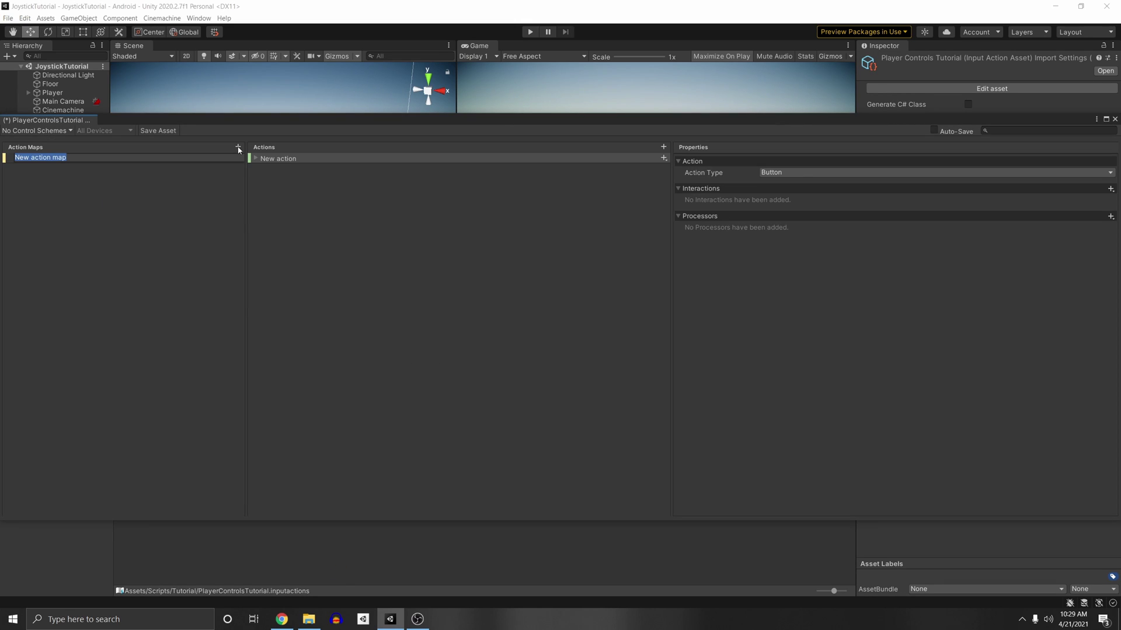
pyautogui.write('Player')
pyautogui.press('Return')
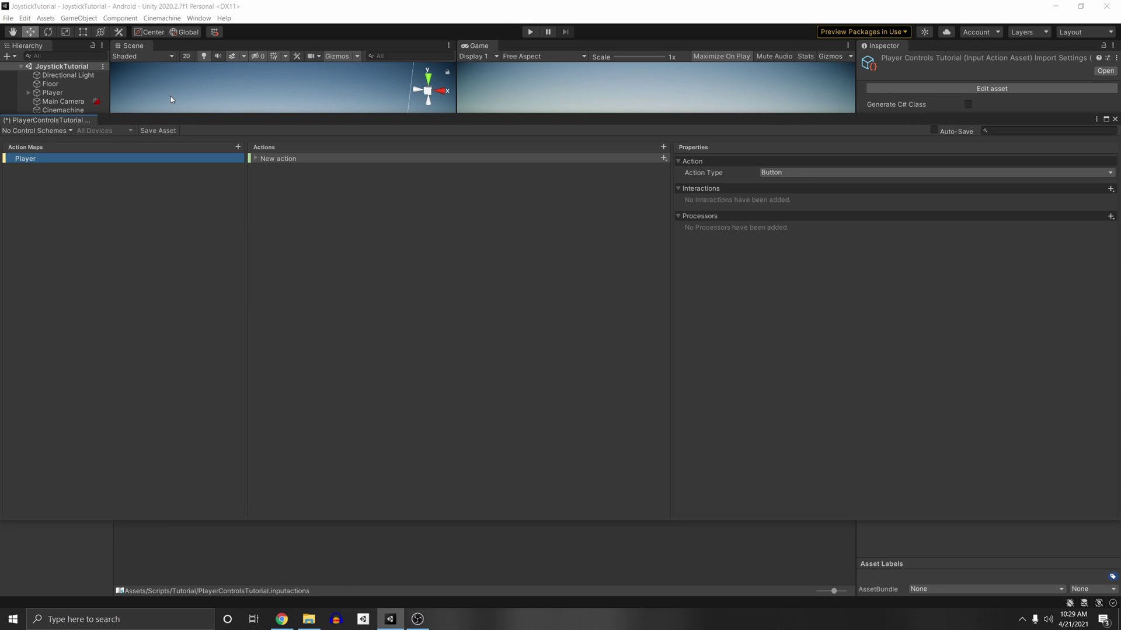
pyautogui.click(636, 159)
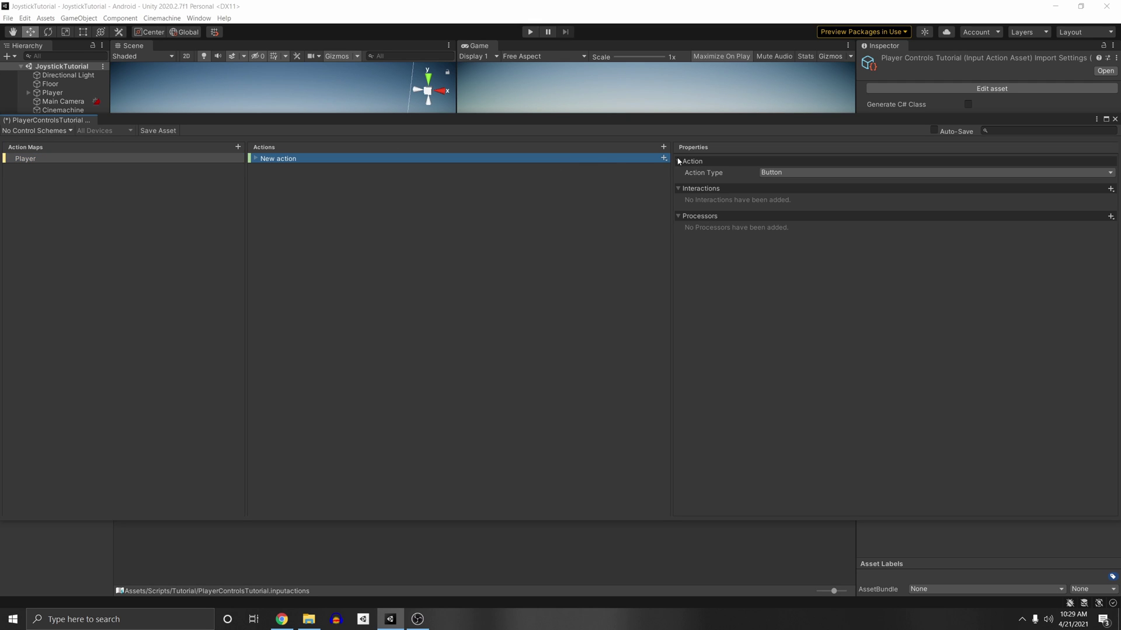
pyautogui.press('F2')
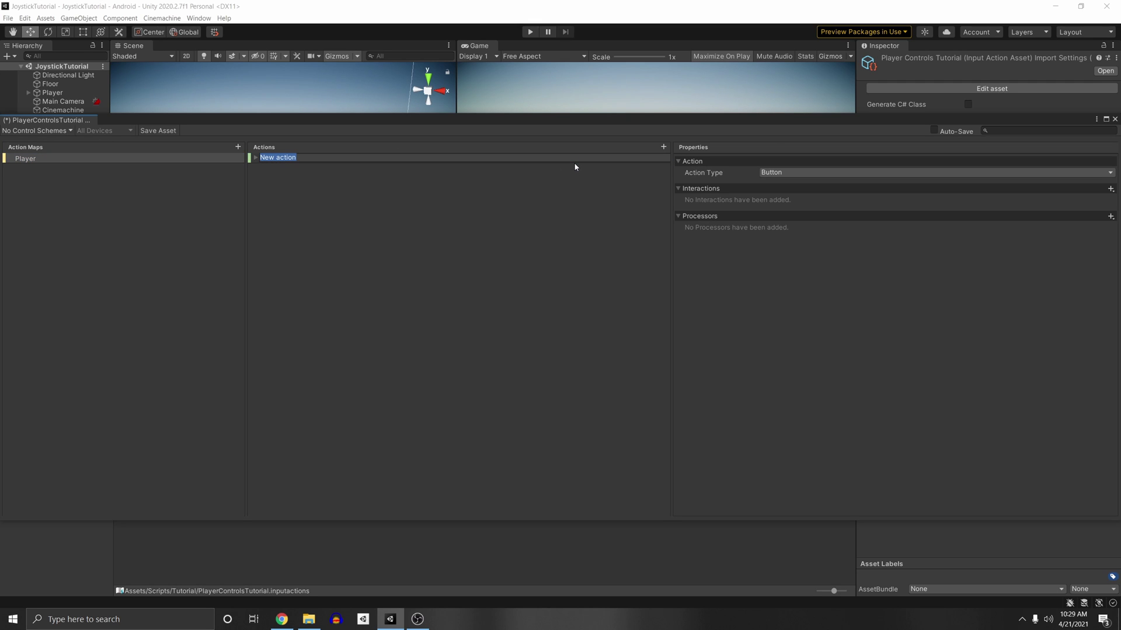
pyautogui.write('Move')
pyautogui.press('Return')
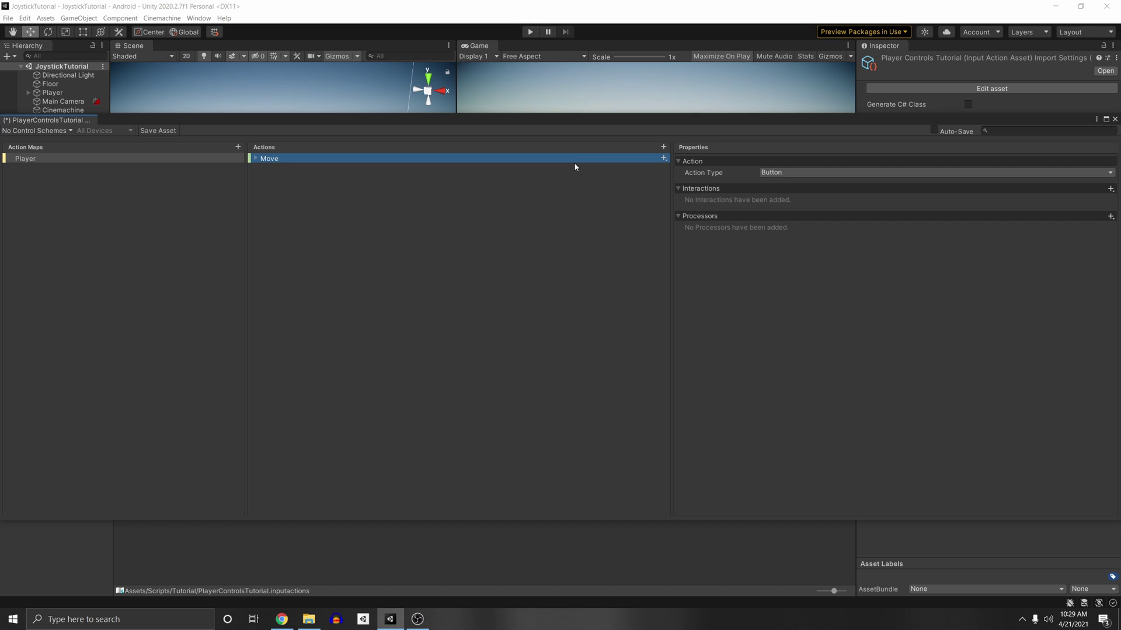
# Add a second action named Look to the Player map
pyautogui.click(663, 150)
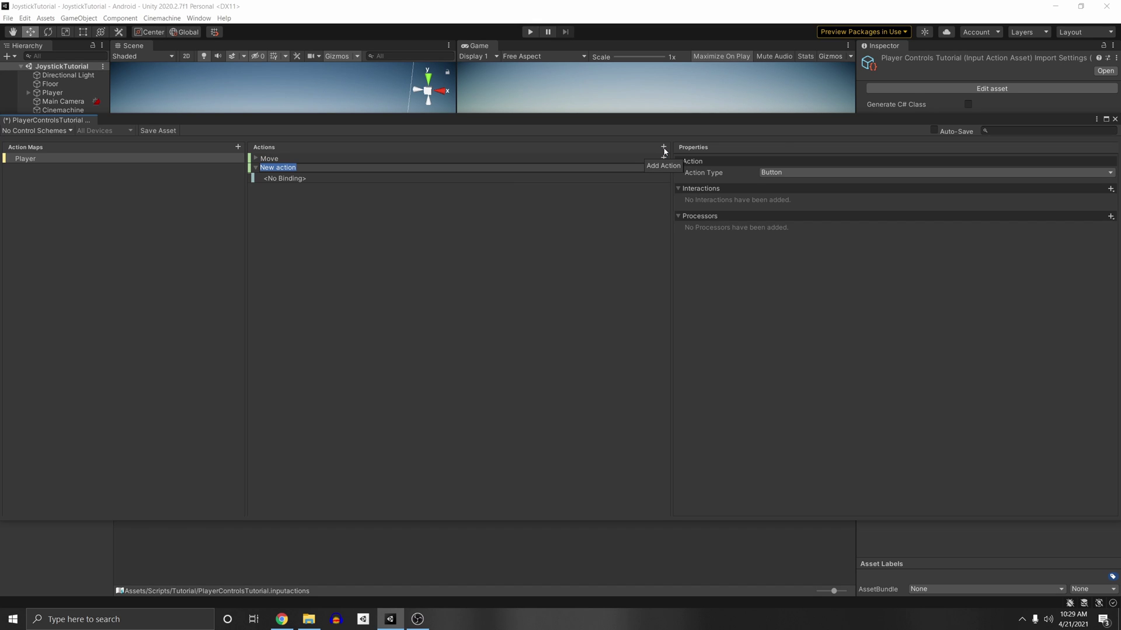
pyautogui.write('Look')
pyautogui.press('Return')
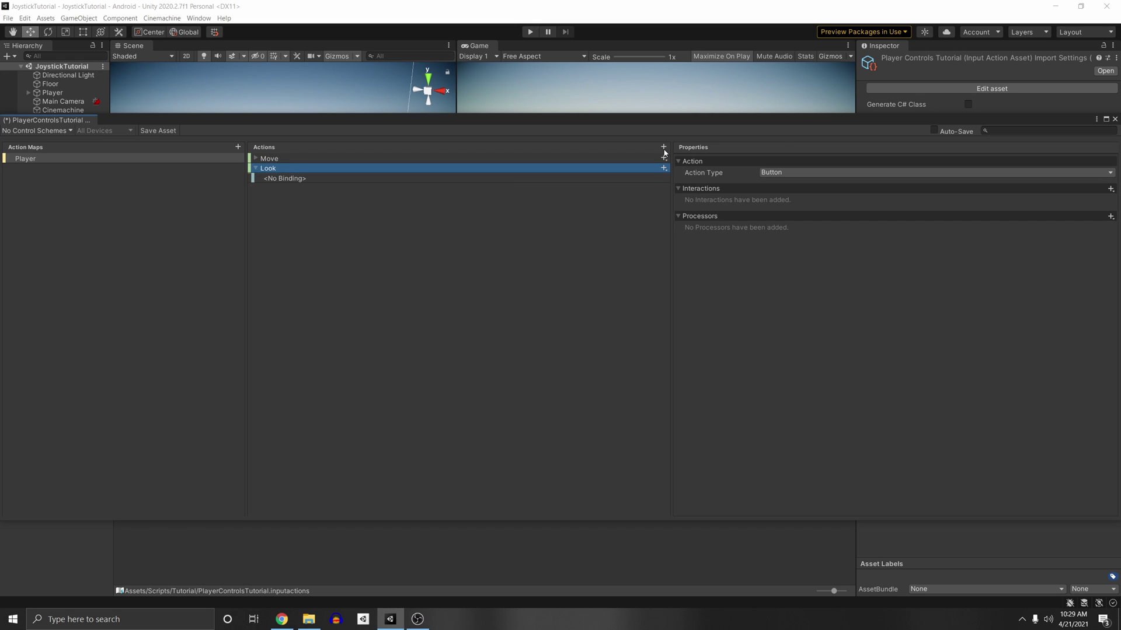
pyautogui.click(650, 159)
# Set the Move action's Action Type to Value and Control Type to Vector 2
pyautogui.click(765, 174)
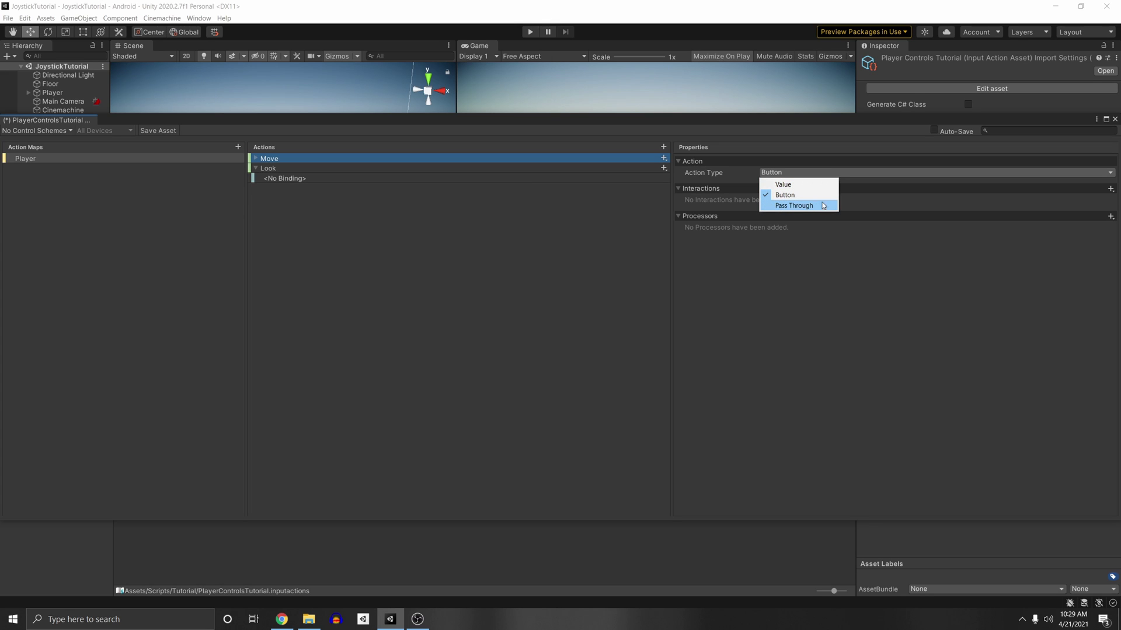
pyautogui.click(781, 184)
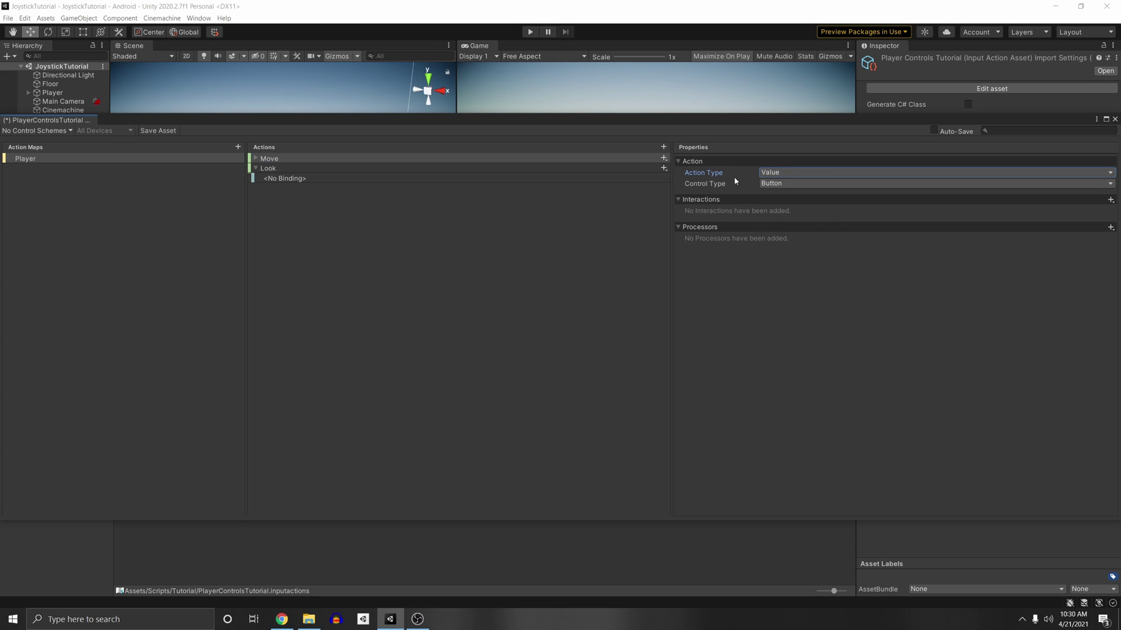
pyautogui.click(783, 184)
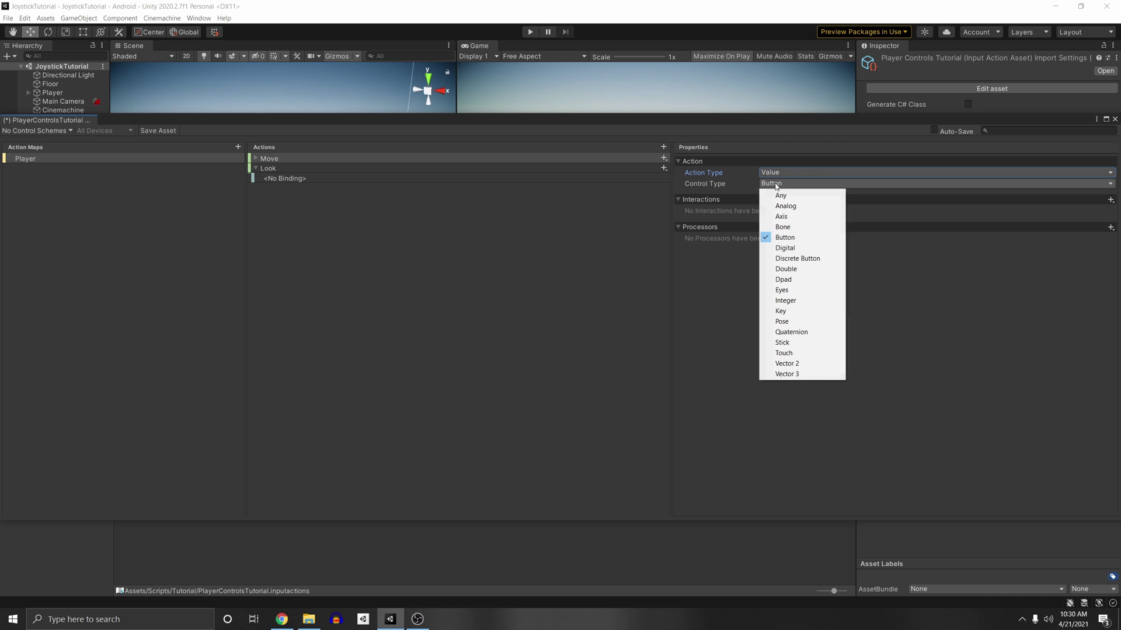
pyautogui.click(785, 363)
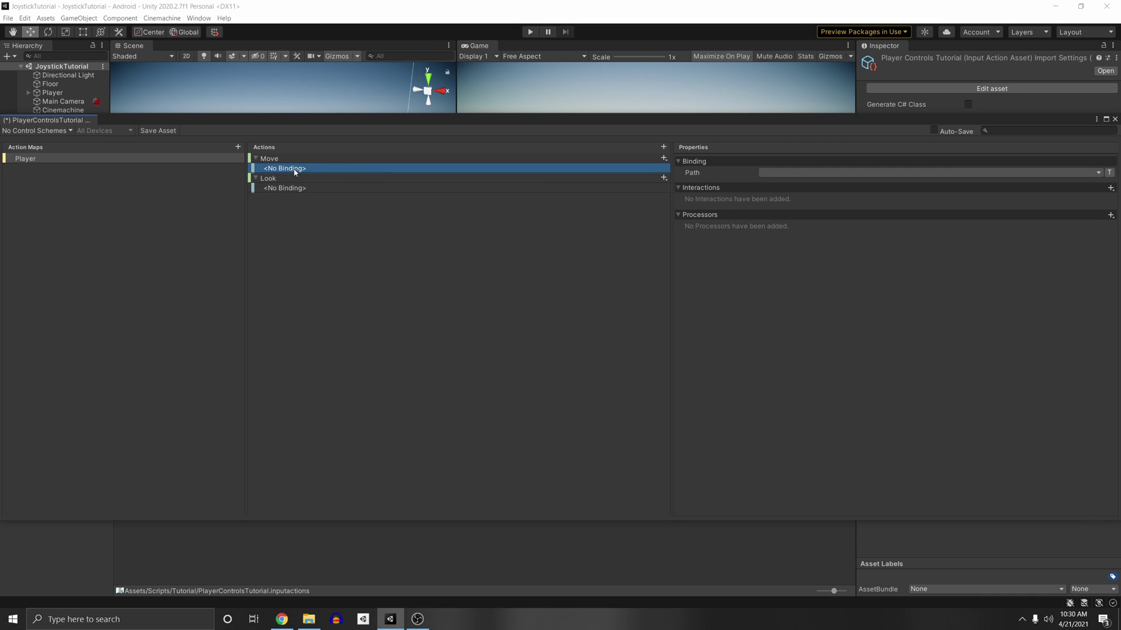
# Bind the Move action's path to Left Stick [Gamepad]
pyautogui.click(834, 174)
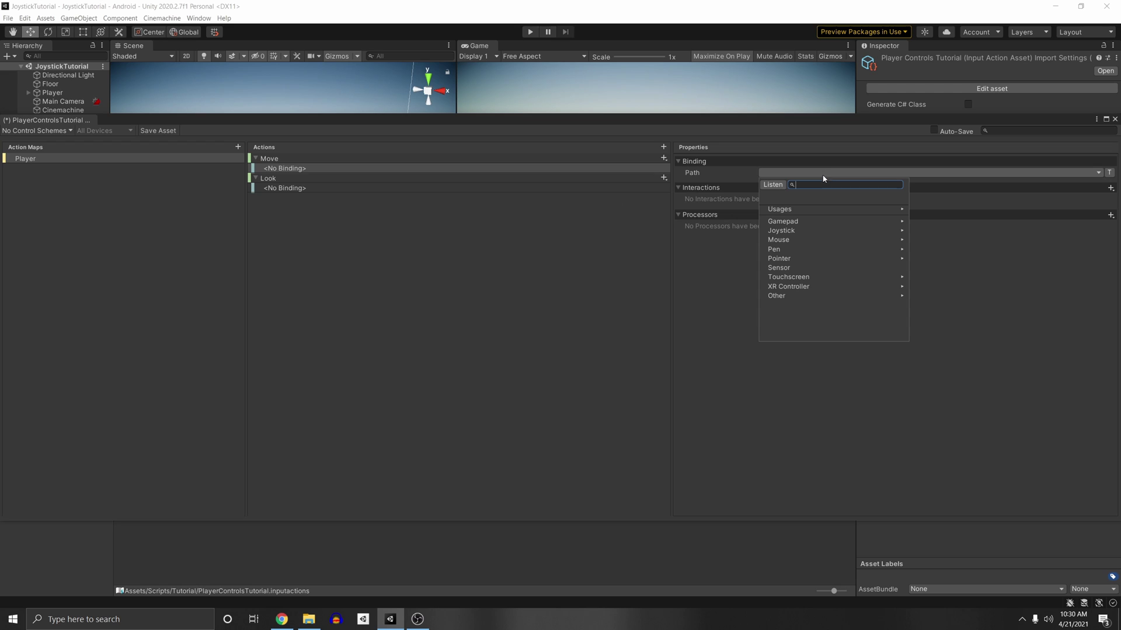
pyautogui.click(794, 220)
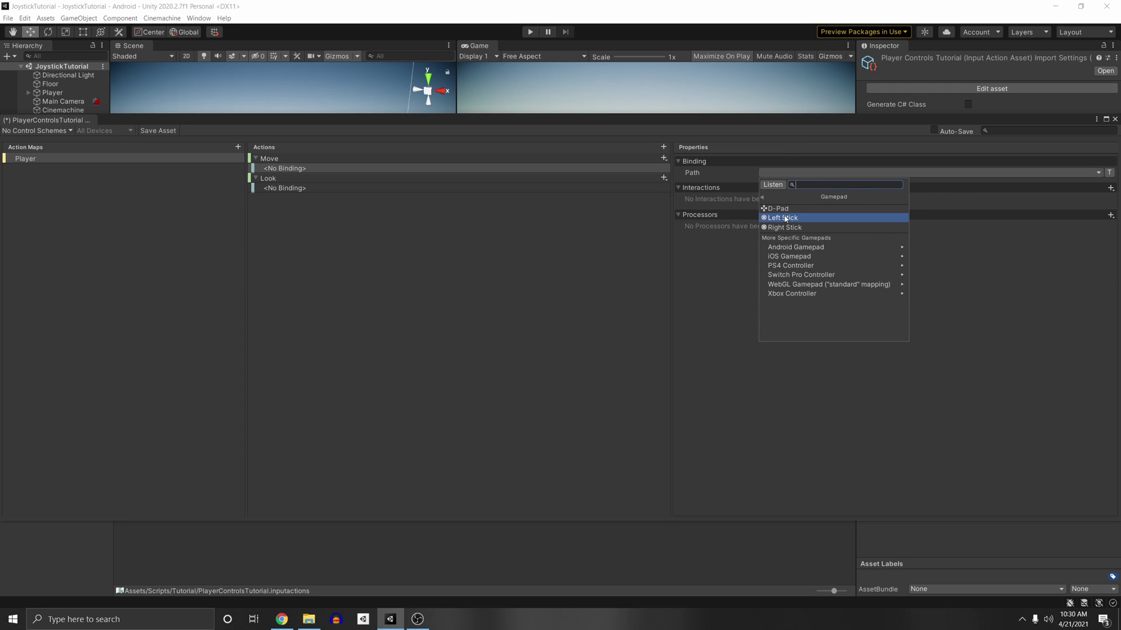
pyautogui.click(785, 219)
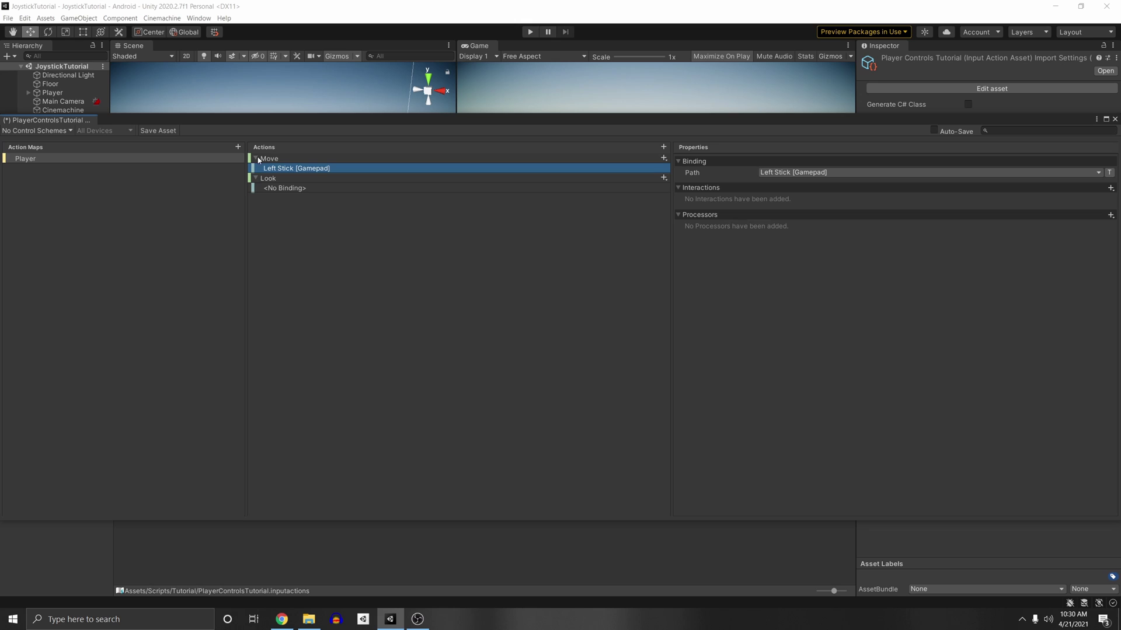
# Set the Look action's Action Type to Value and Control Type to Vector 2
pyautogui.click(597, 180)
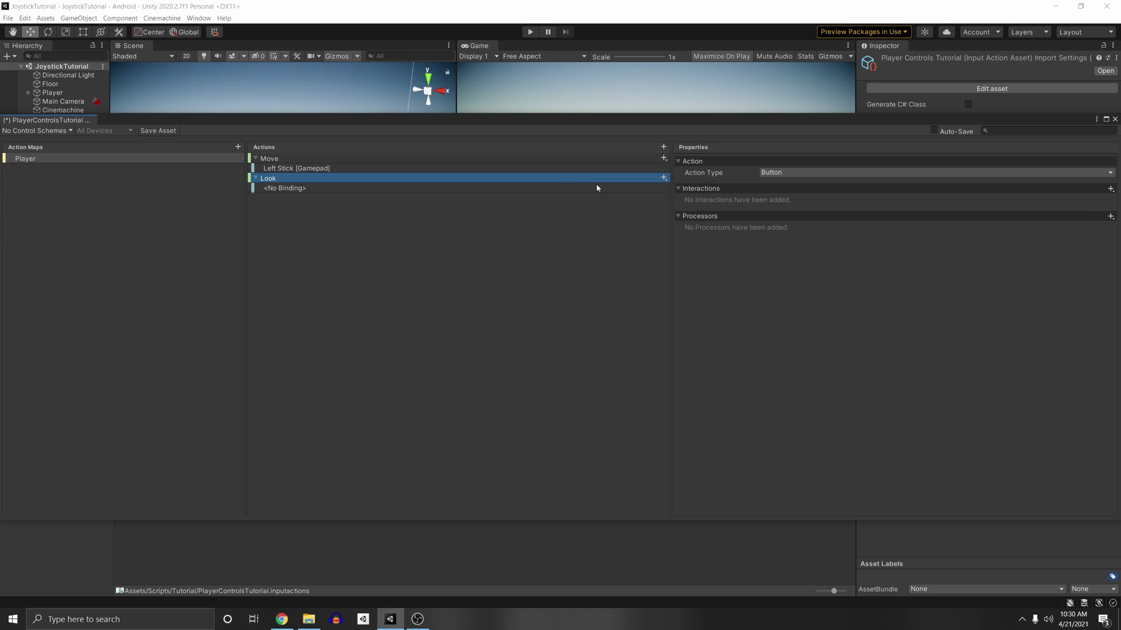
pyautogui.click(779, 171)
pyautogui.click(779, 184)
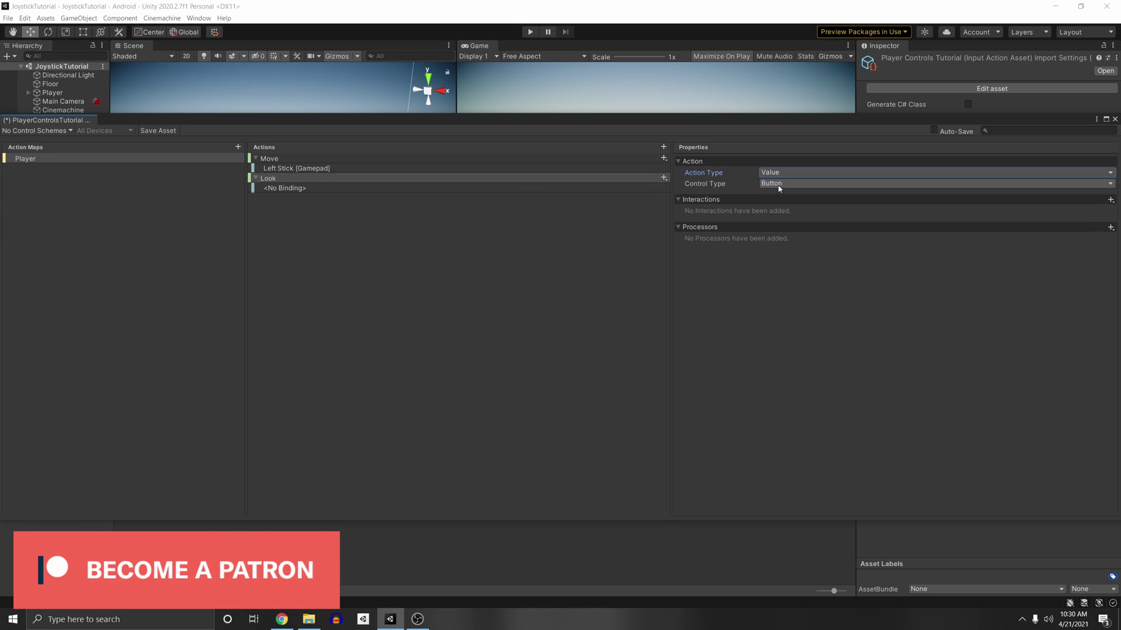
pyautogui.click(779, 184)
pyautogui.click(802, 363)
pyautogui.press('Down')
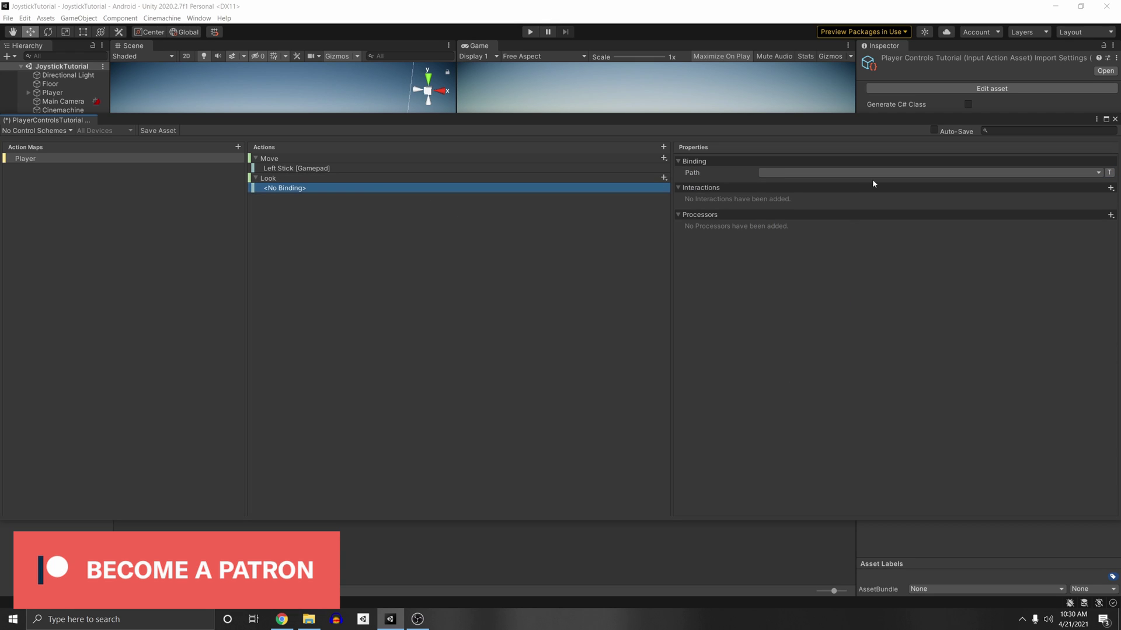
# Bind Look to Right Stick [Gamepad], then save and close the PlayerControlsTutorial asset
pyautogui.click(869, 173)
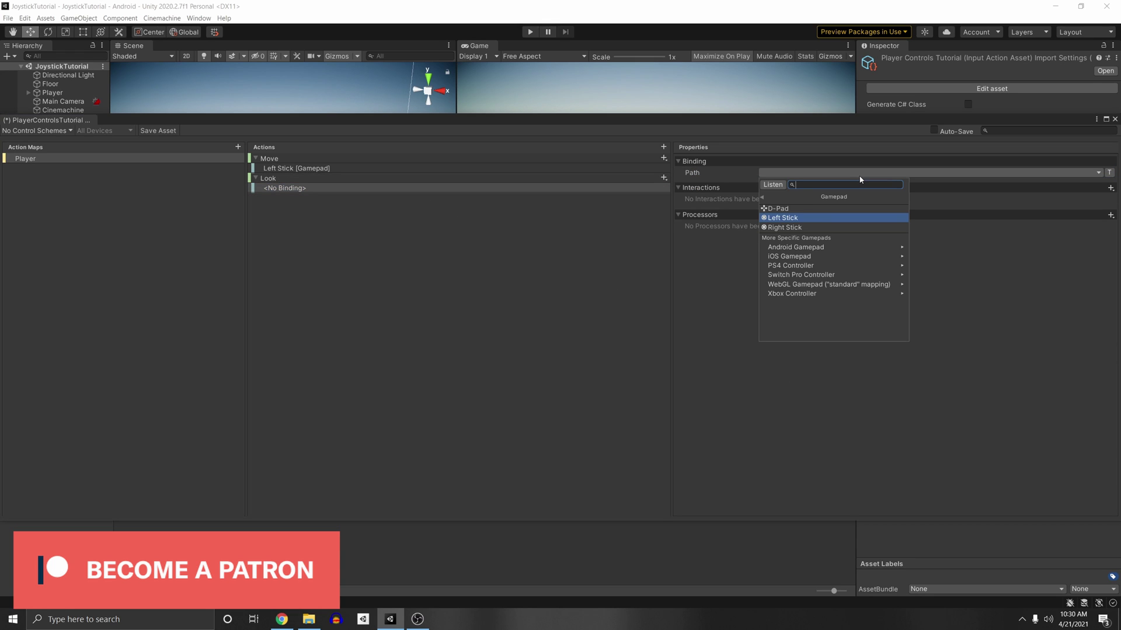
pyautogui.click(784, 227)
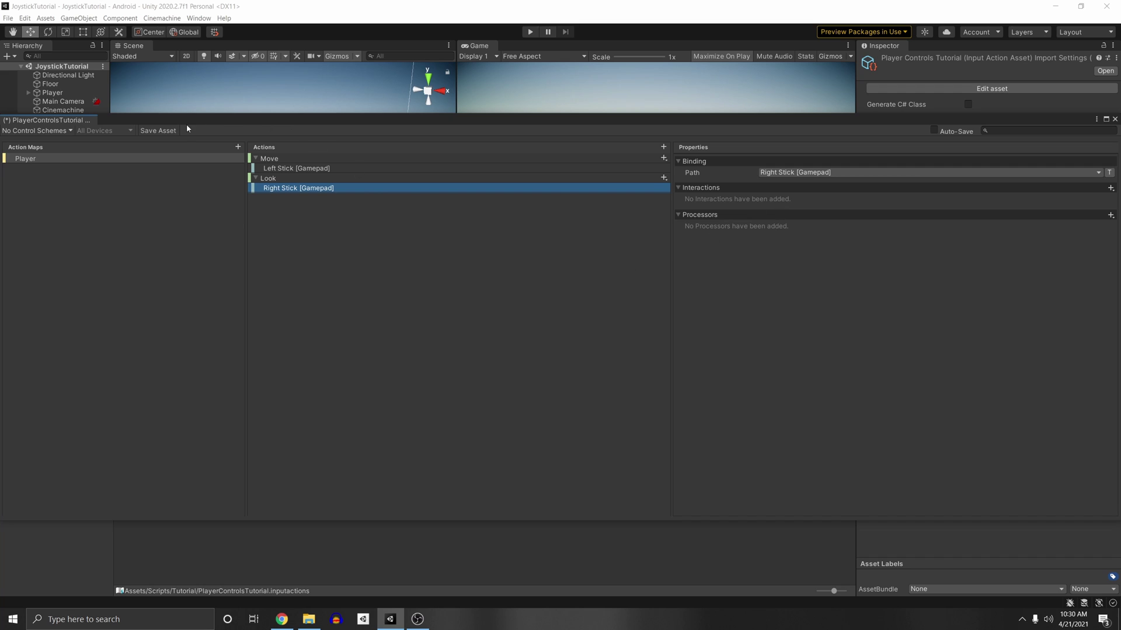
pyautogui.click(170, 130)
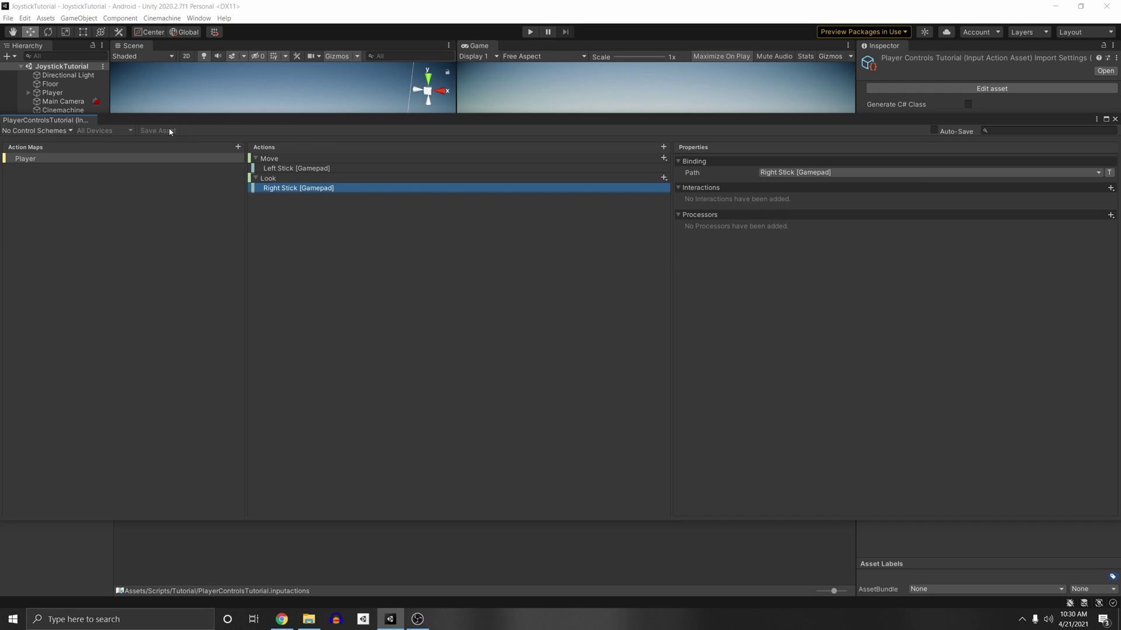
pyautogui.click(1114, 119)
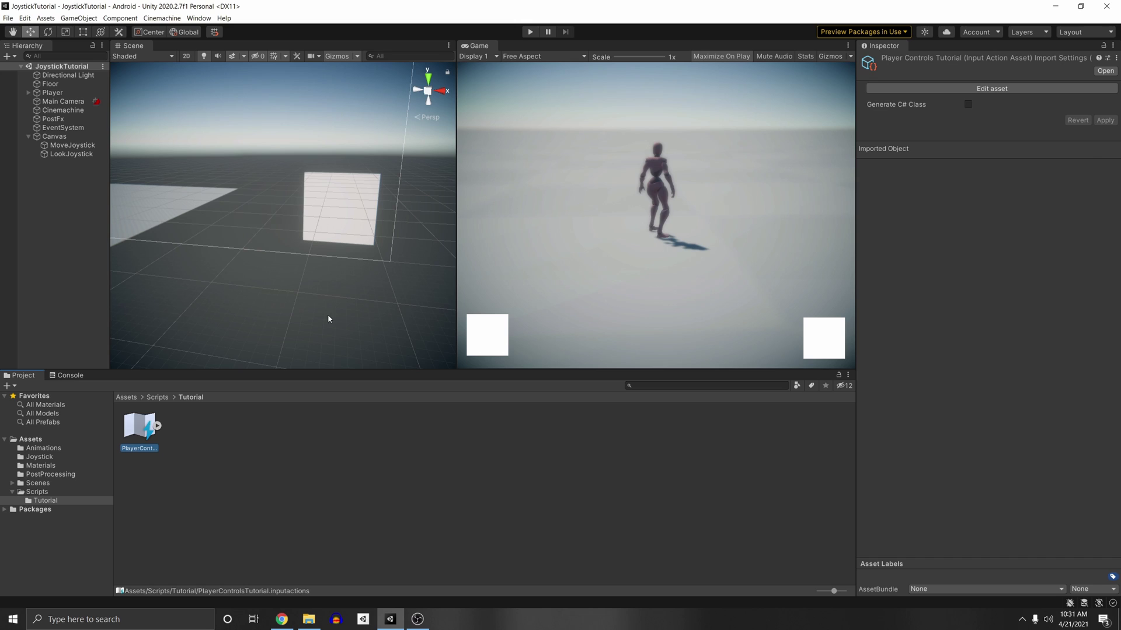
# Select the Player and inspect the Jump action in its PlayerControls input actions asset
pyautogui.click(52, 92)
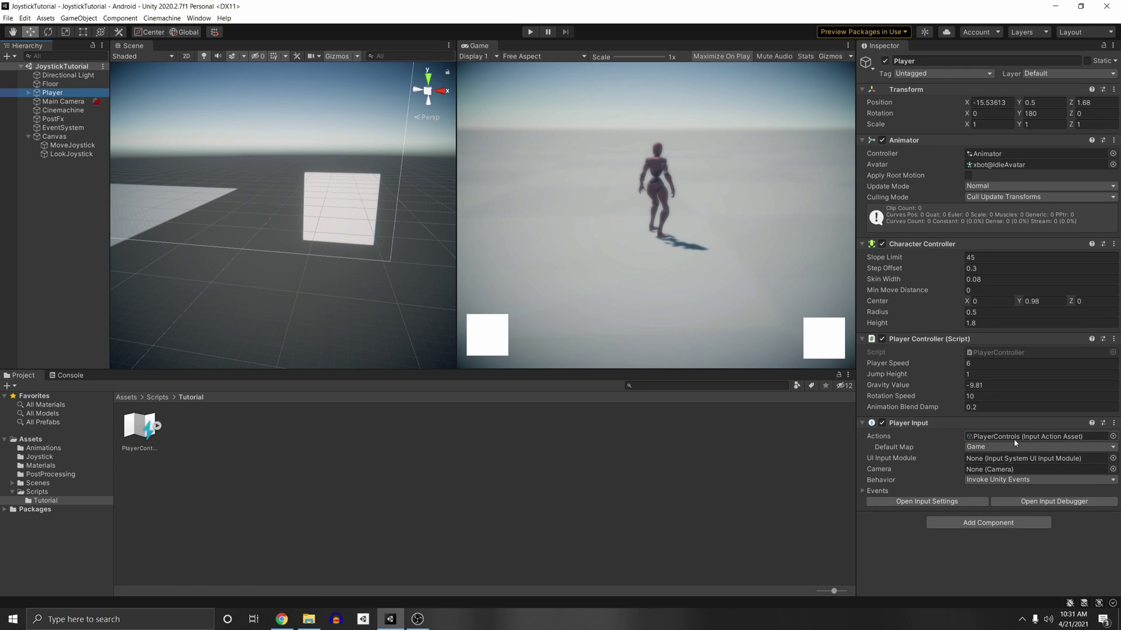
pyautogui.doubleClick(975, 437)
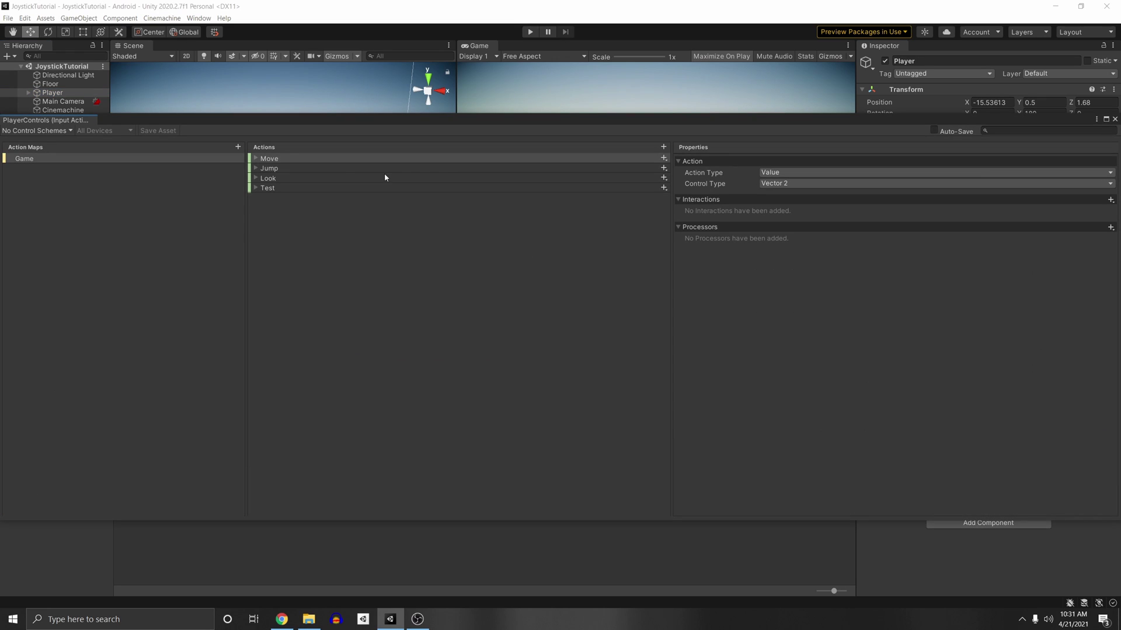
pyautogui.click(265, 169)
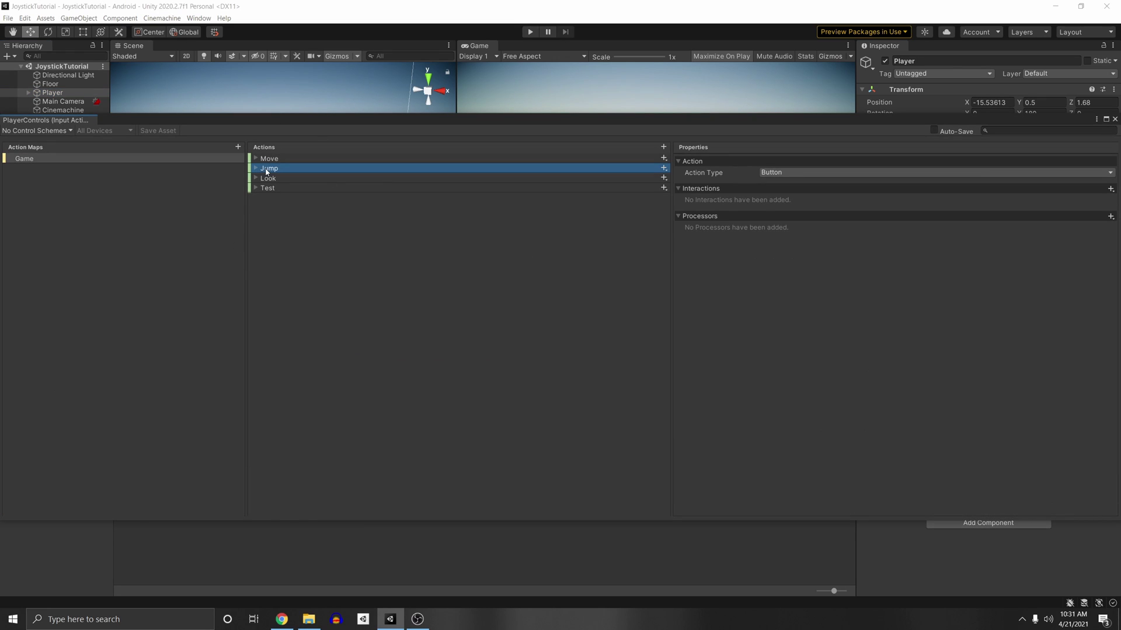
pyautogui.click(1115, 120)
# Bring up the CharacterController.Move scripting reference and scroll to its example movement script
pyautogui.click(1114, 338)
pyautogui.click(993, 453)
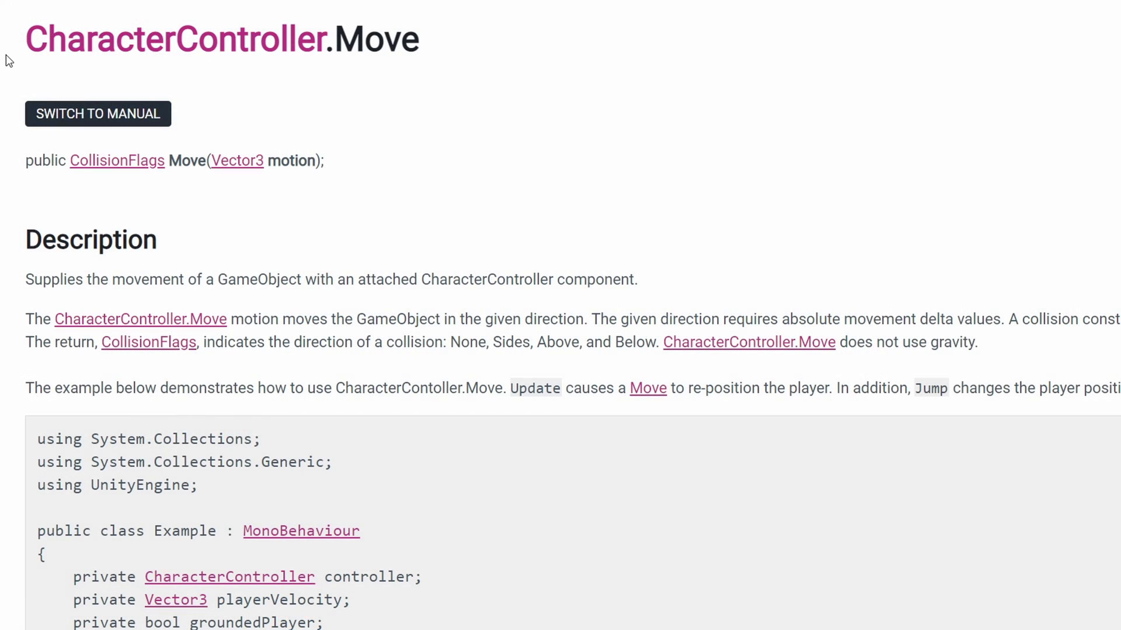
pyautogui.moveTo(7, 54); pyautogui.dragTo(478, 35)
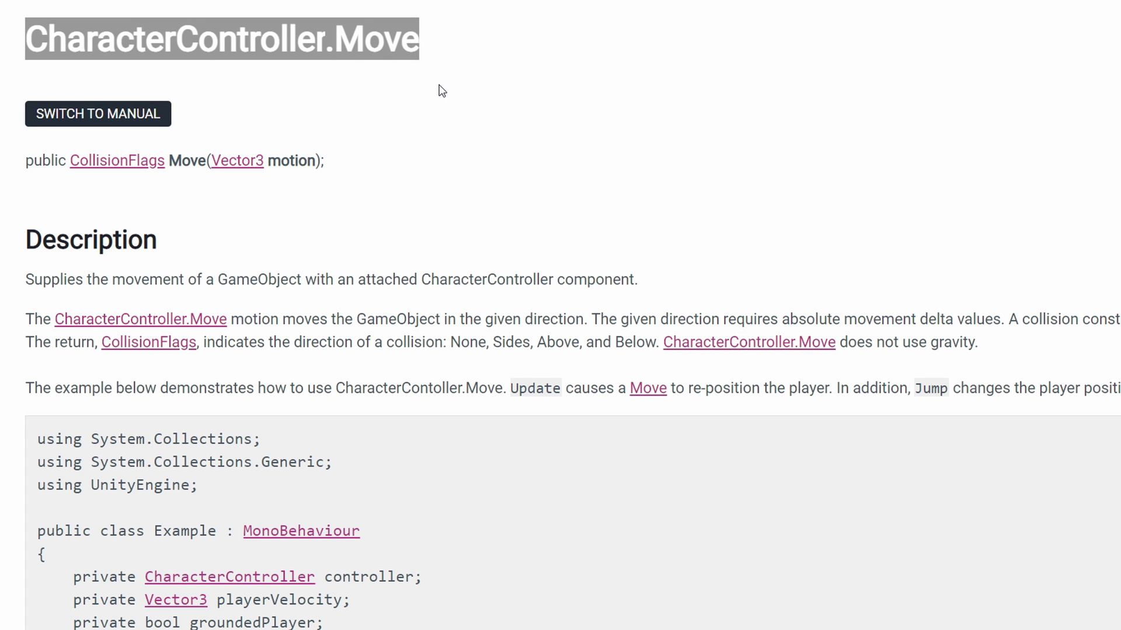
pyautogui.scroll(-4, 317, 244)
pyautogui.scroll(-4, 316, 244)
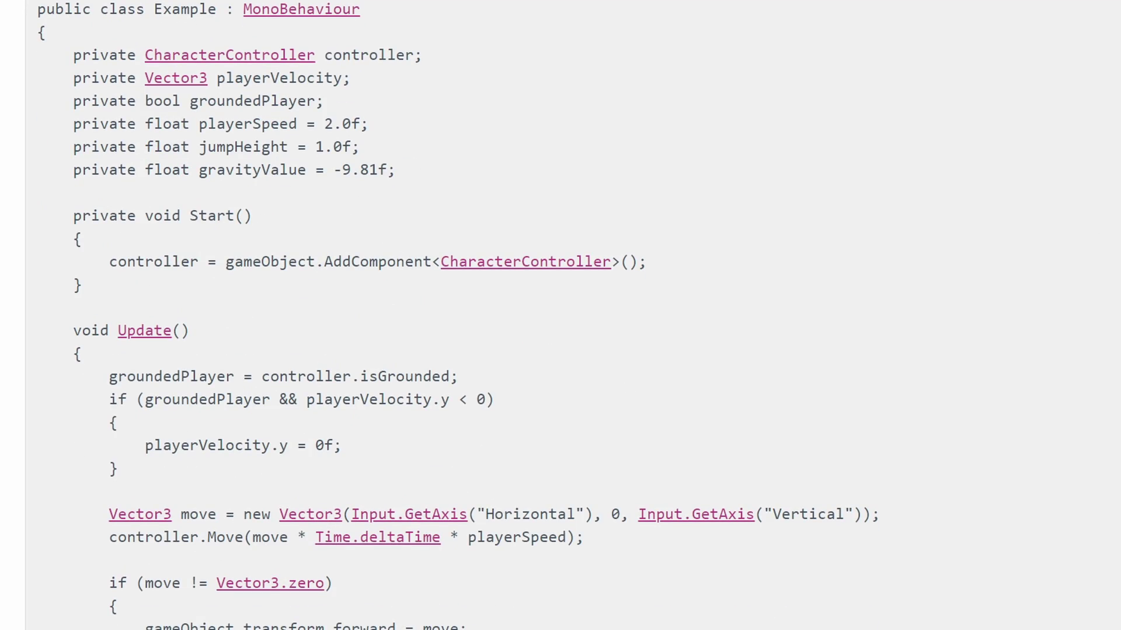
# Scroll PlayerController.cs to Update and highlight the playerInput reference on line 51
pyautogui.scroll(-3, 560, 316)
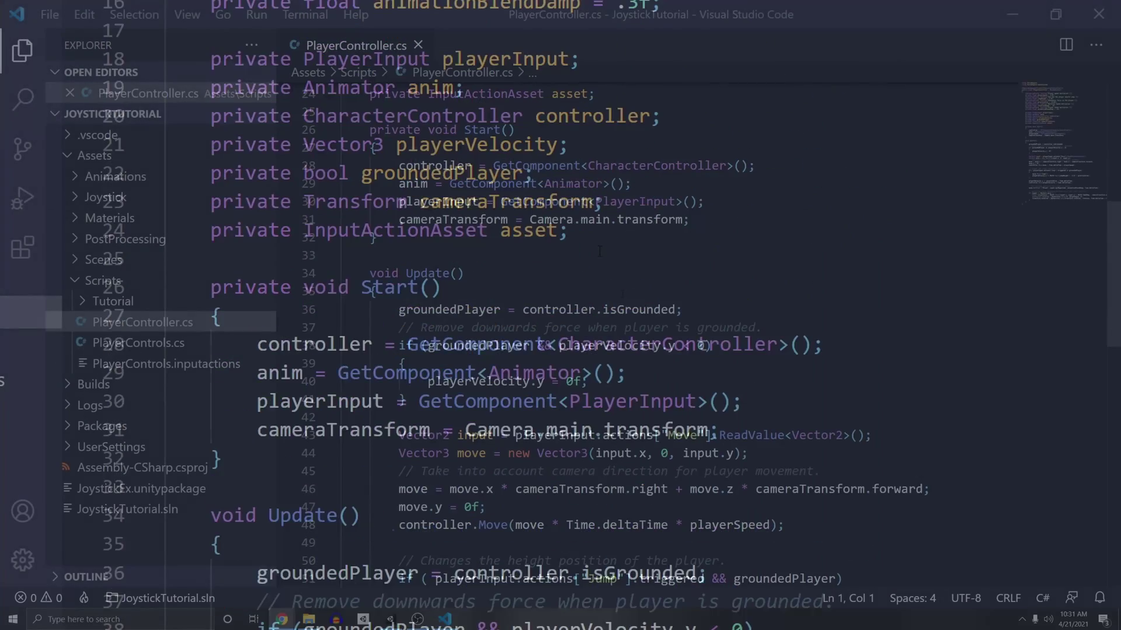
pyautogui.scroll(-3, 623, 294)
pyautogui.scroll(2, 510, 351)
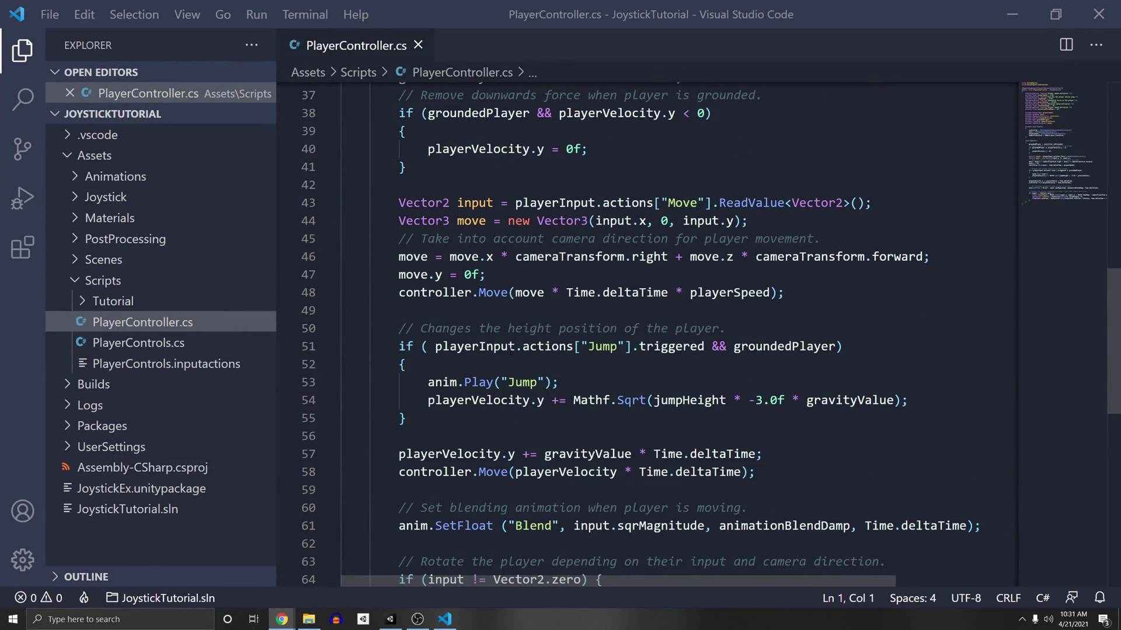
pyautogui.moveTo(438, 348); pyautogui.dragTo(515, 348)
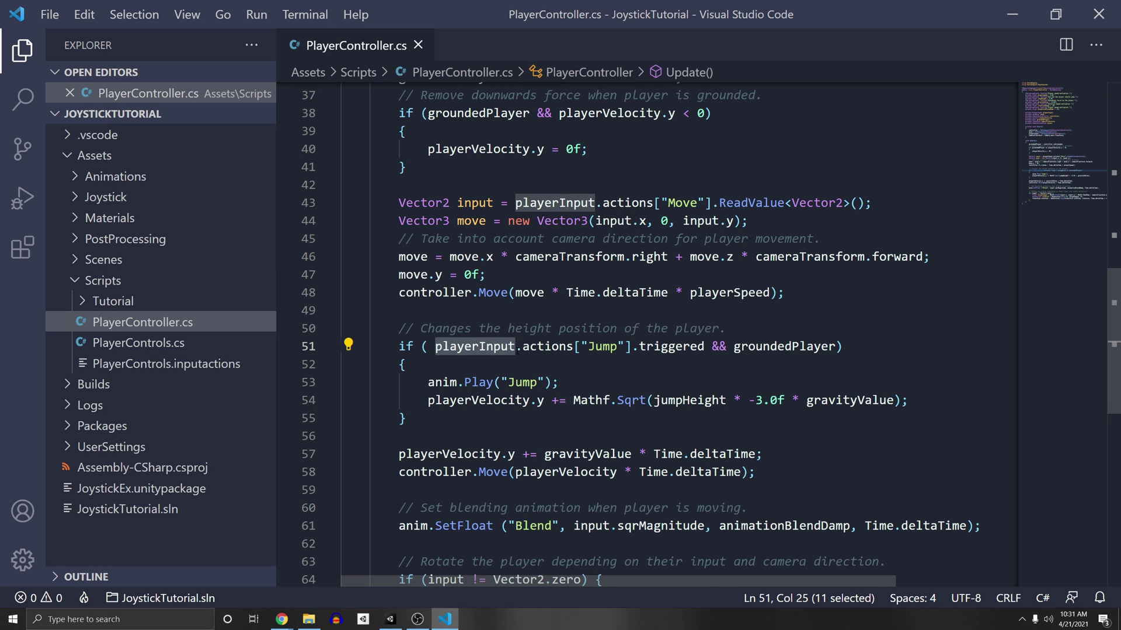
pyautogui.scroll(3, 515, 347)
pyautogui.moveTo(398, 148); pyautogui.dragTo(705, 149)
pyautogui.scroll(-3, 705, 152)
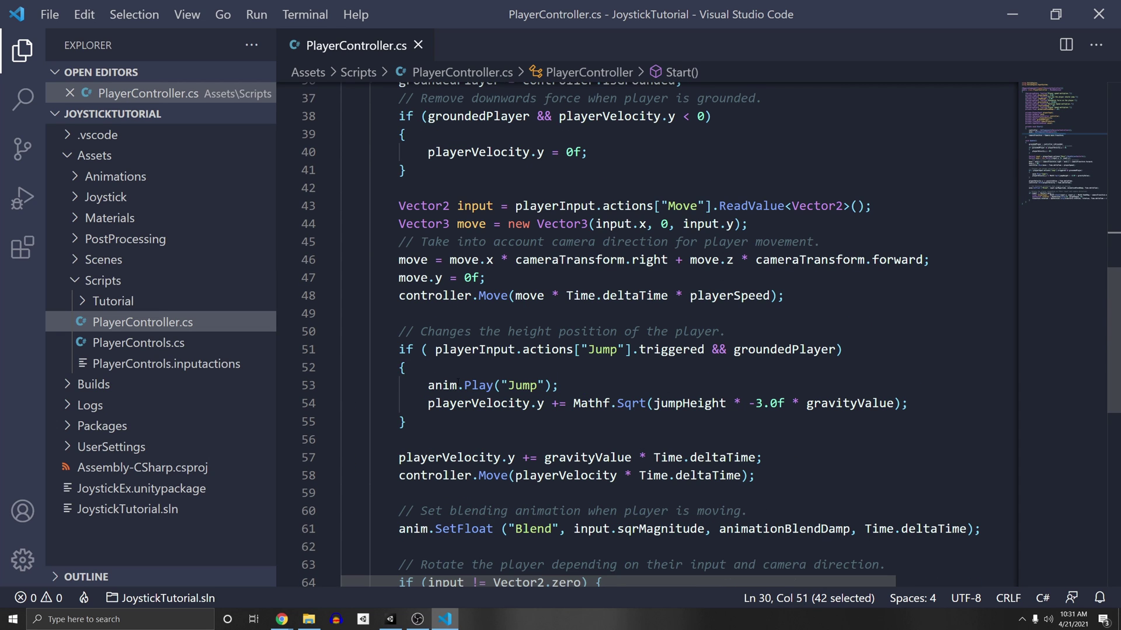
# Highlight playerInput.actions["Jump"] on line 51 and the actions["Move"] lookup on line 43
pyautogui.click(407, 367)
pyautogui.click(427, 349)
pyautogui.moveTo(427, 349); pyautogui.dragTo(508, 349)
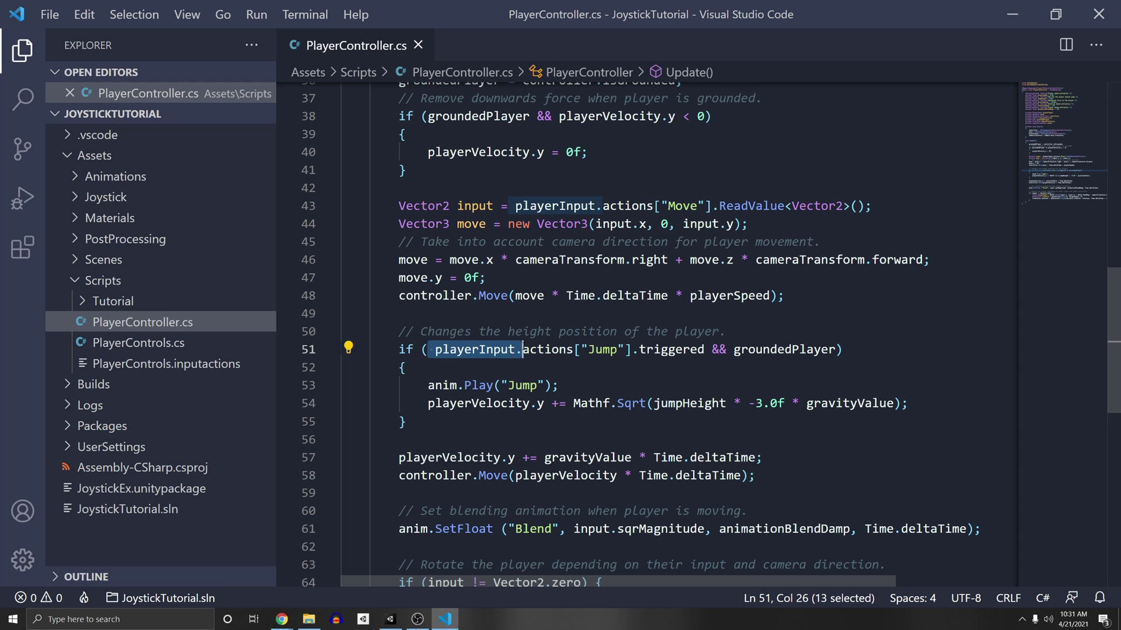
pyautogui.click(551, 349)
pyautogui.click(565, 349)
pyautogui.doubleClick(547, 349)
pyautogui.scroll(1, 547, 349)
pyautogui.moveTo(596, 267); pyautogui.dragTo(654, 266)
pyautogui.click(646, 267)
# Show that the Cinemachine camera's XY Axis reads the Look action bound to the Right Stick
pyautogui.hotkey('alt', 'Tab')
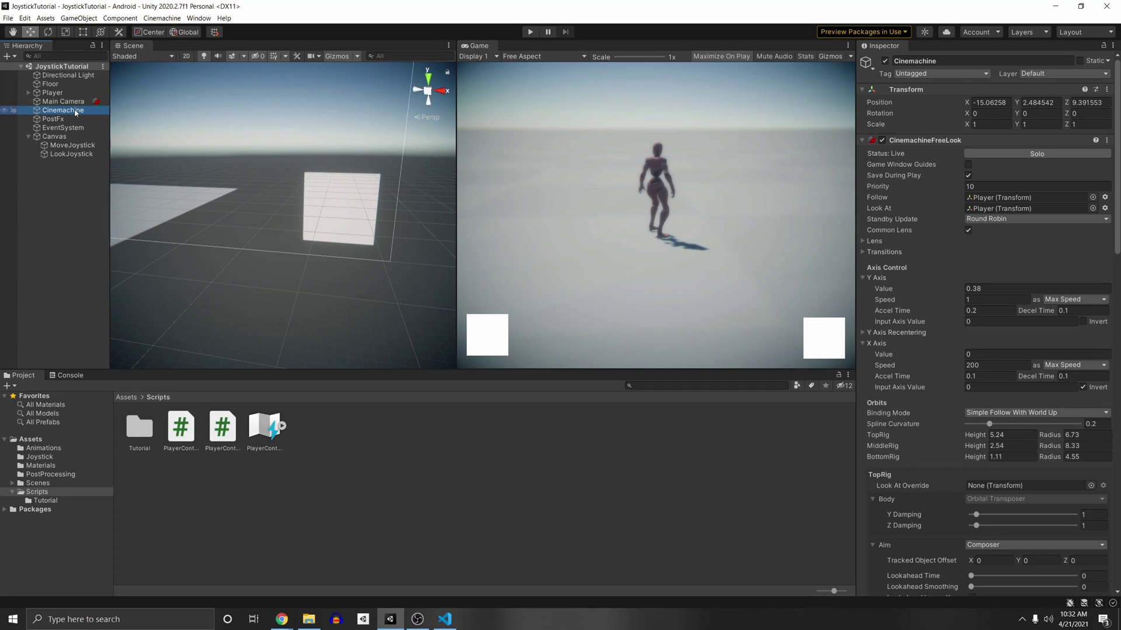
pyautogui.scroll(-15, 968, 248)
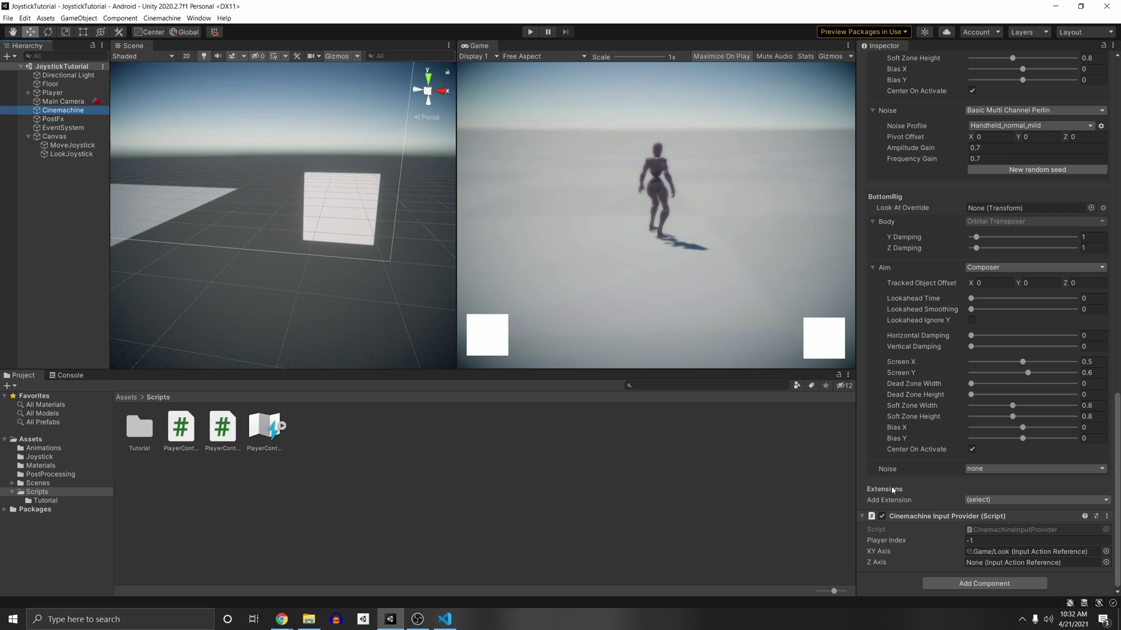
pyautogui.doubleClick(1027, 552)
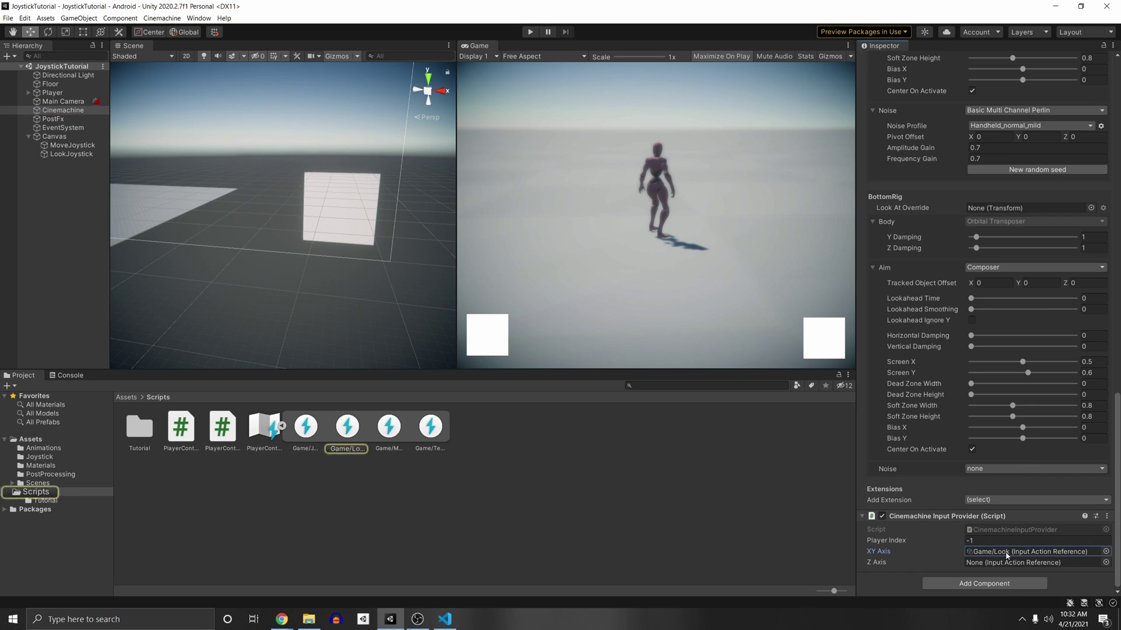
pyautogui.click(256, 178)
pyautogui.click(276, 188)
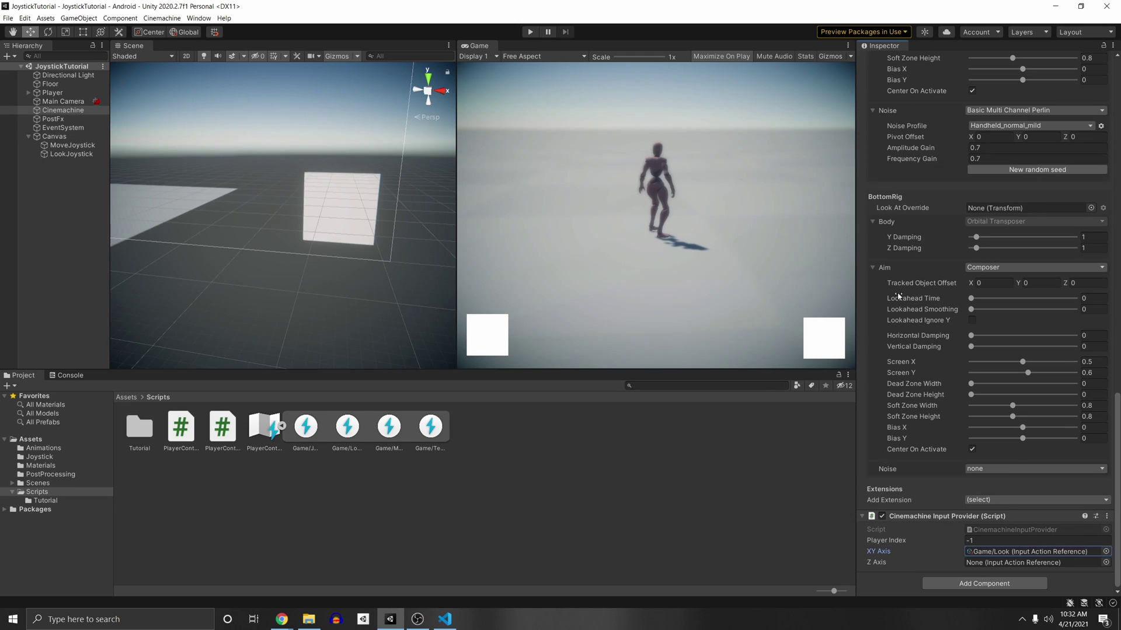
# Show the top-level Assets folders and widen the Game view beyond the Scene view
pyautogui.click(1114, 119)
pyautogui.click(133, 398)
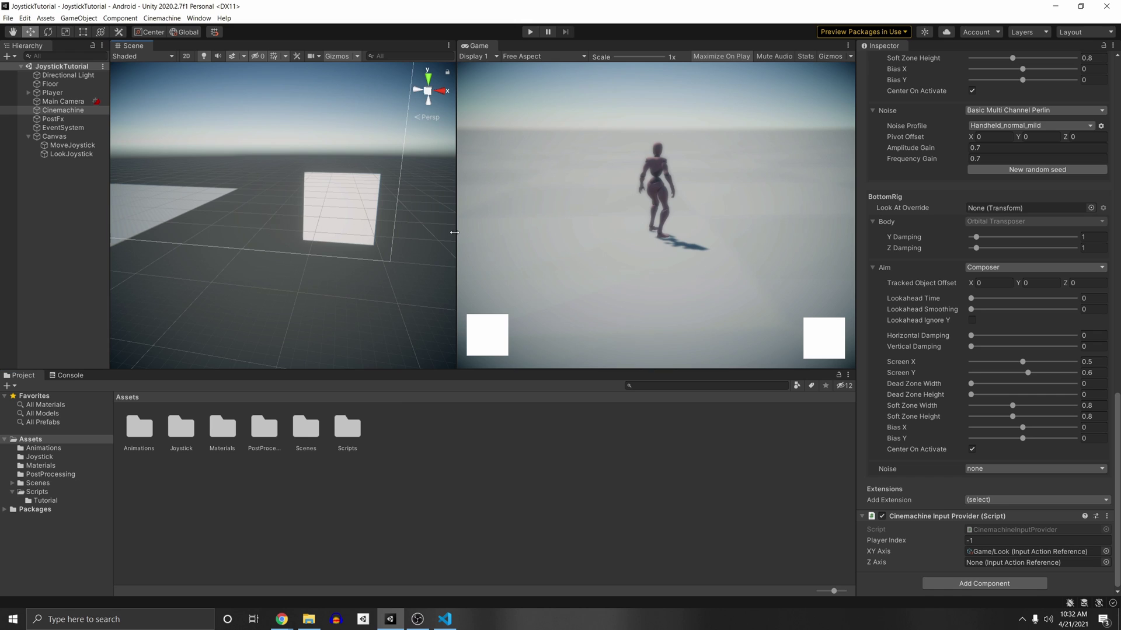
pyautogui.moveTo(457, 237); pyautogui.dragTo(251, 315)
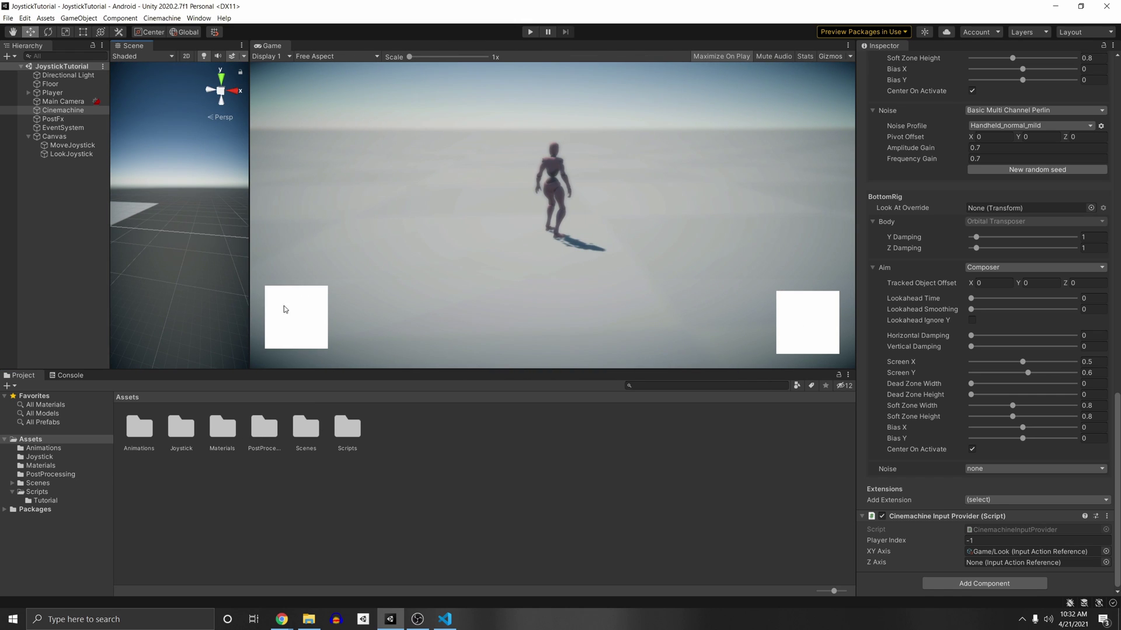
# Create a new folder named Sprites under Assets, then download the Onscreen Controls pack from kenney.nl
pyautogui.rightClick(206, 484)
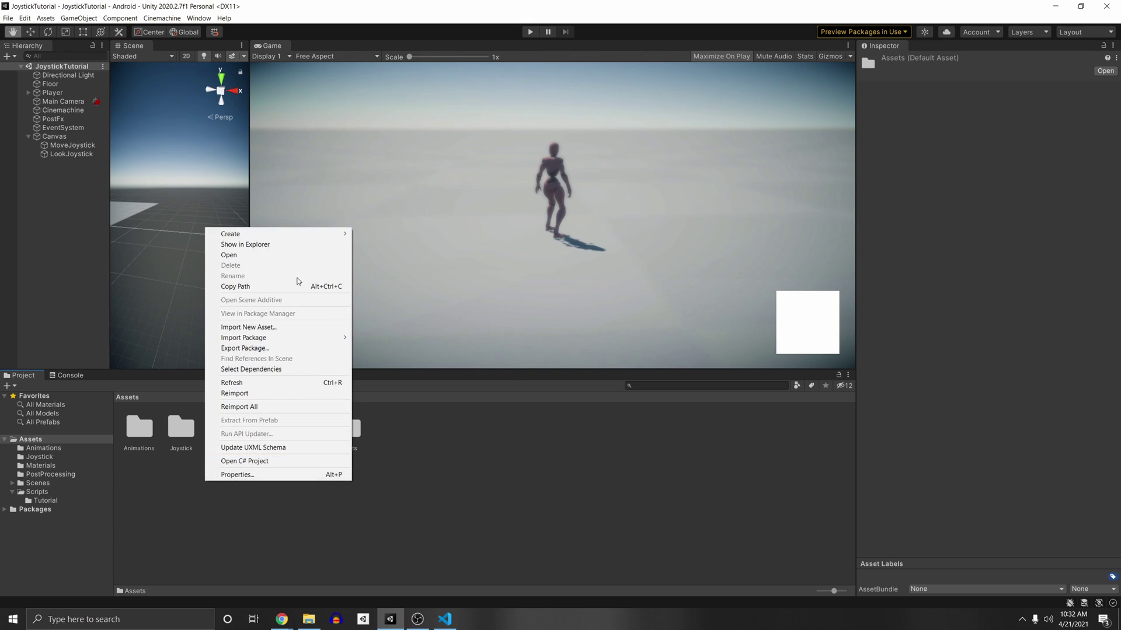
pyautogui.moveTo(288, 236)
pyautogui.click(403, 228)
pyautogui.write('Sprites')
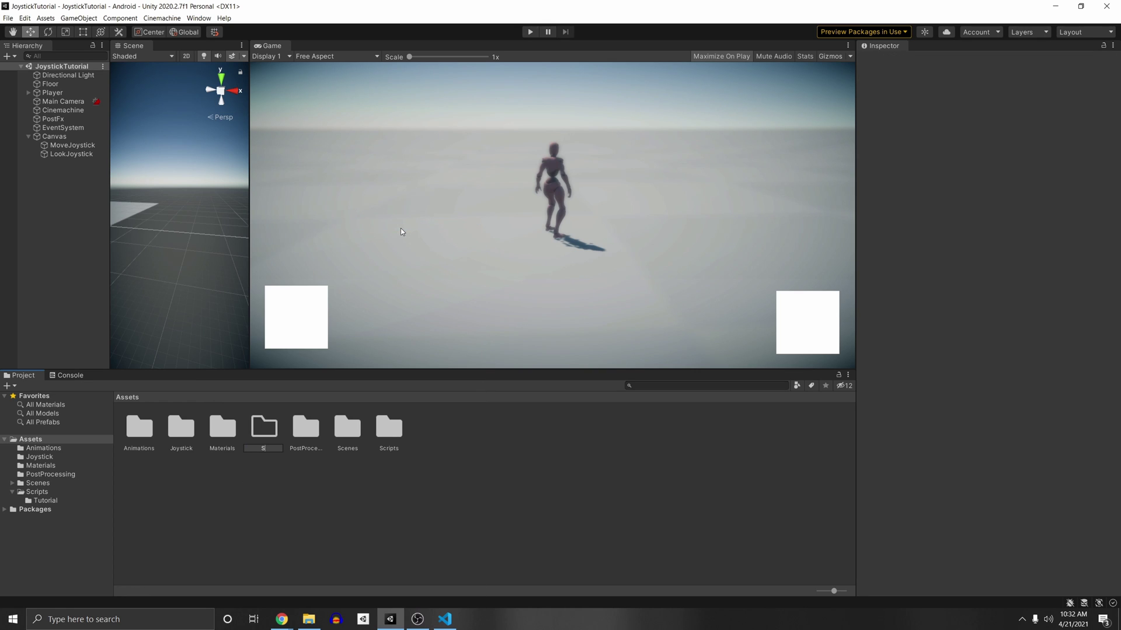
pyautogui.press('Return')
pyautogui.press('Return')
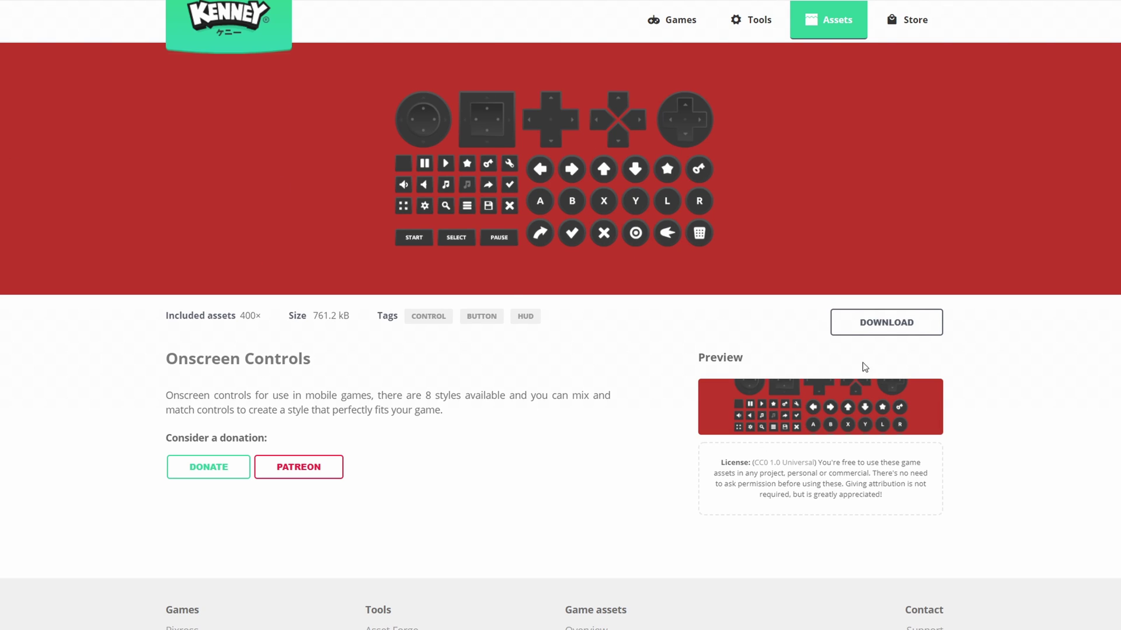
pyautogui.click(918, 326)
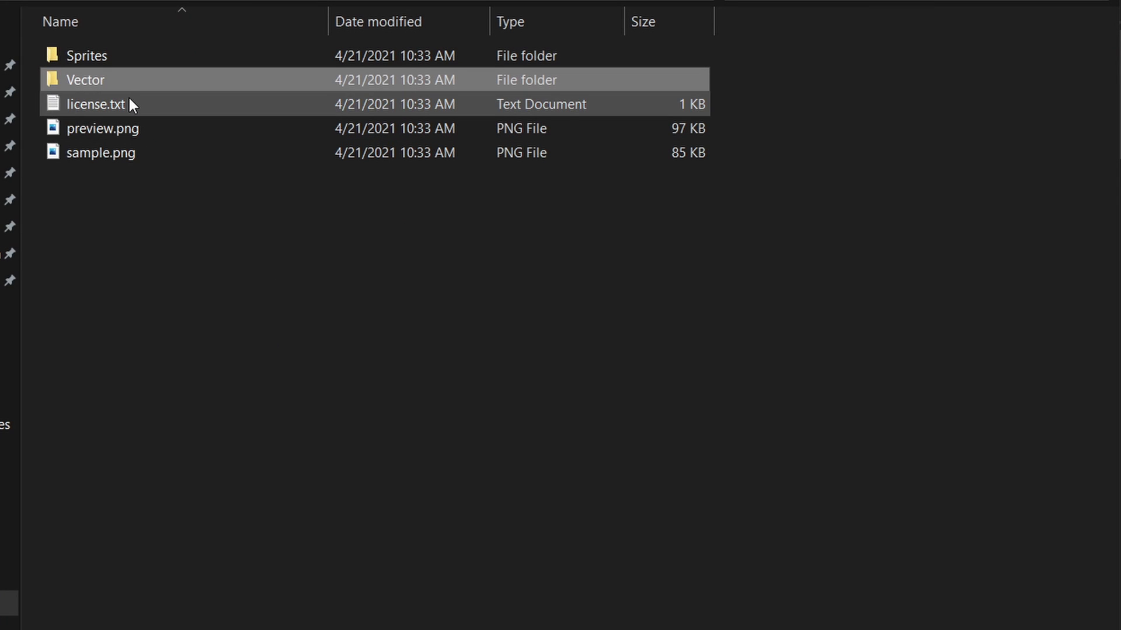
# Browse the pack's Vector and Sprites folders, comparing shadedDark before settling on the shadedLight icons
pyautogui.doubleClick(121, 81)
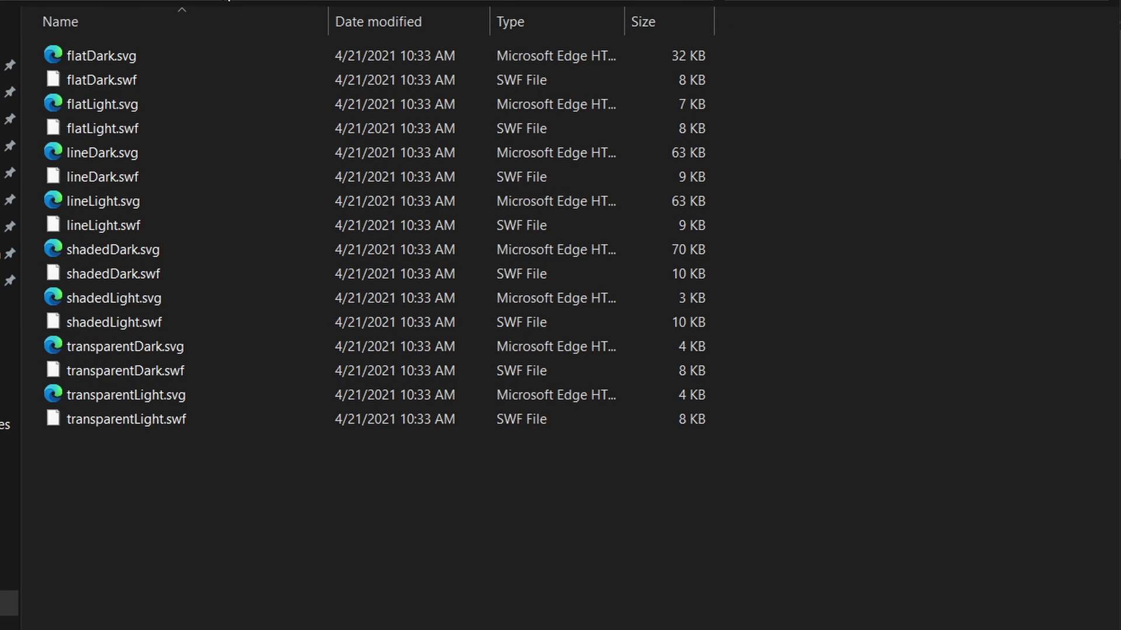
pyautogui.hotkey('alt', 'Left')
pyautogui.doubleClick(103, 57)
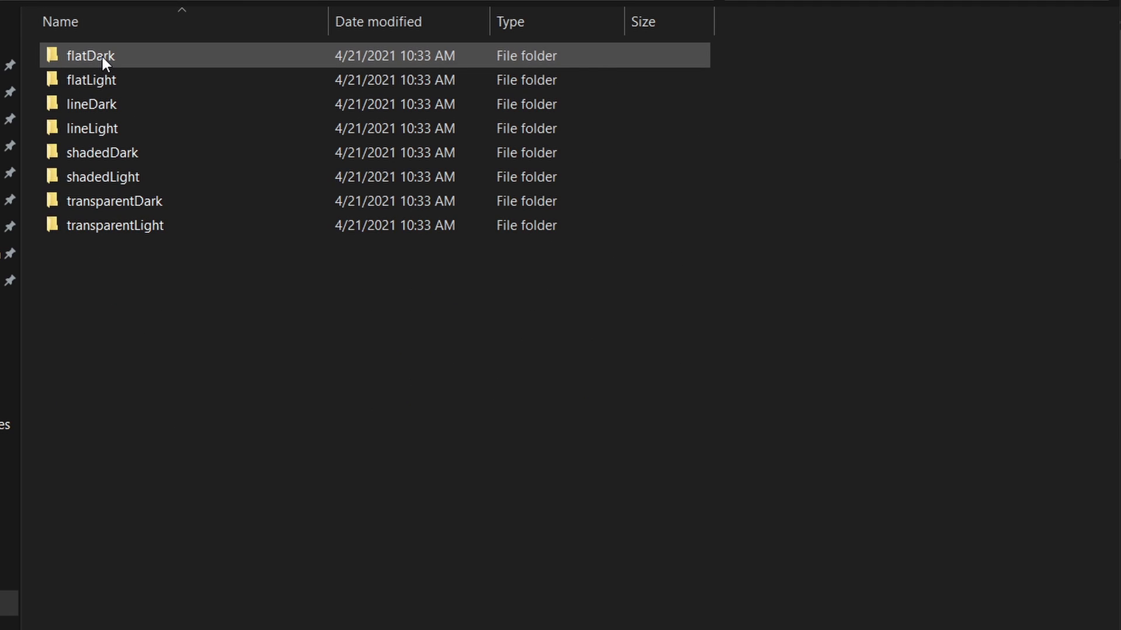
pyautogui.doubleClick(145, 177)
pyautogui.hotkey('alt', 'Left')
pyautogui.doubleClick(115, 153)
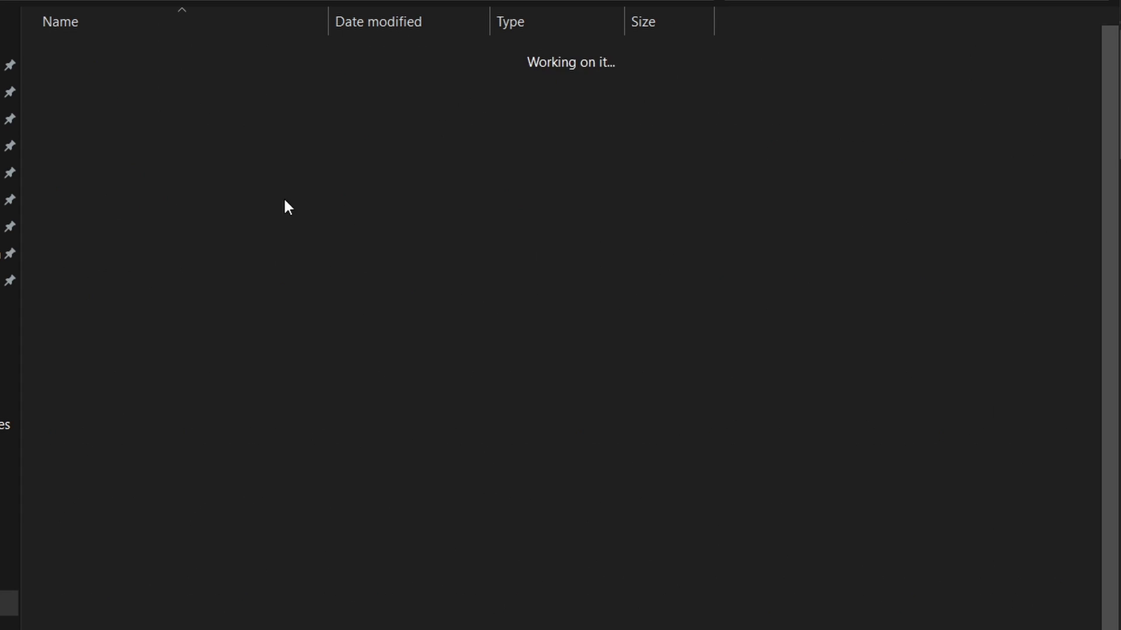
pyautogui.hotkey('alt', 'Left')
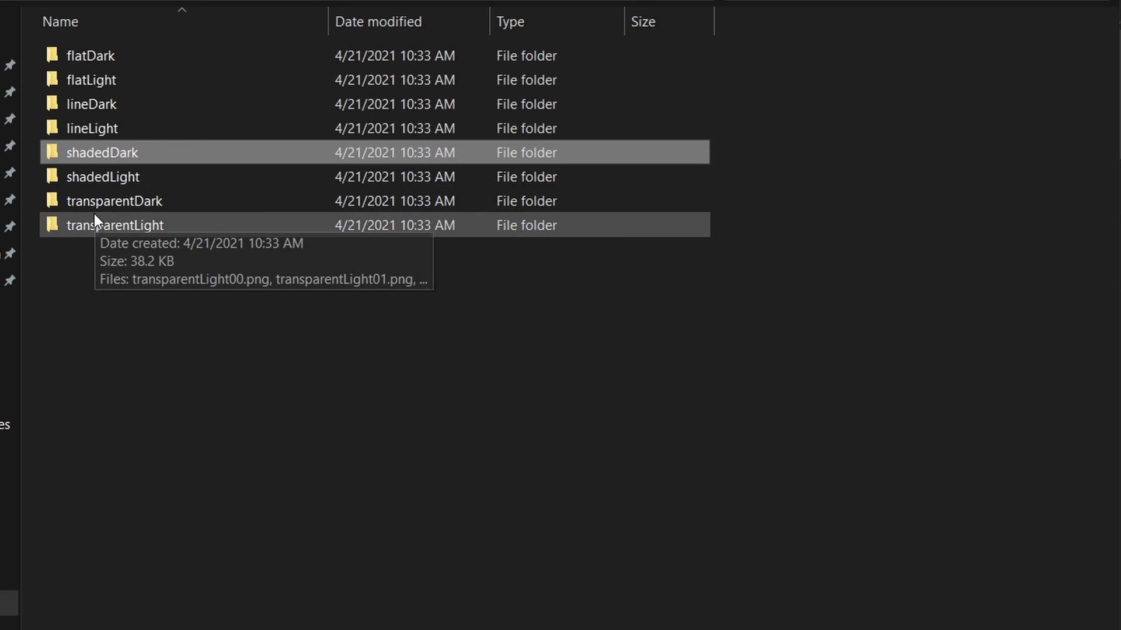
pyautogui.doubleClick(134, 175)
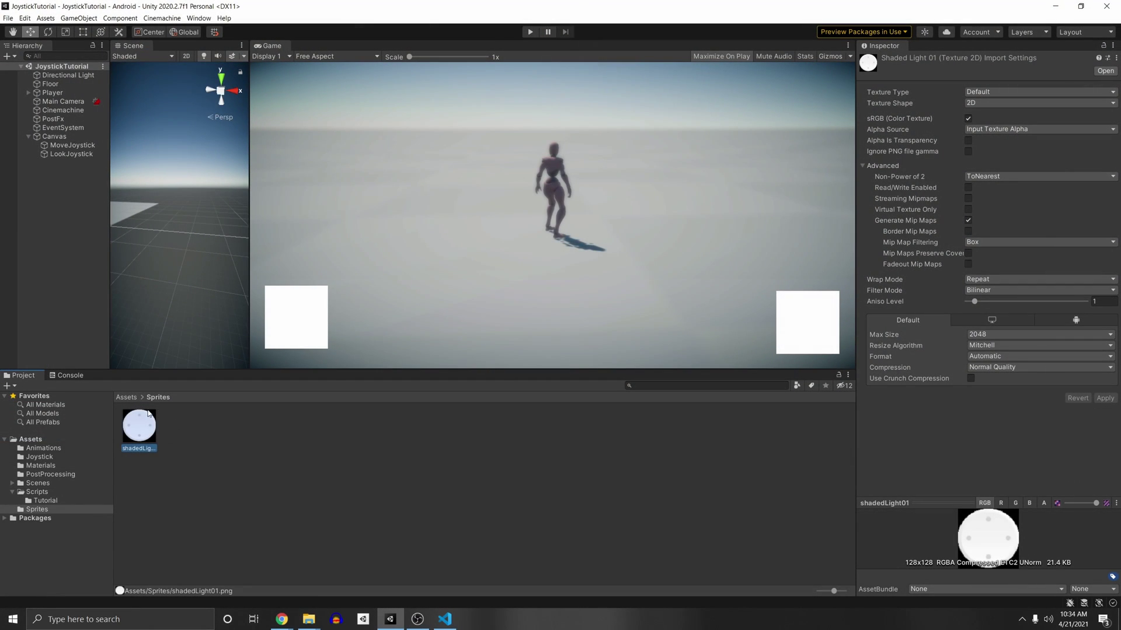
# Set shadedLight01's Texture Type to Sprite (2D and UI) and Format to RGBA 32 bit, then apply
pyautogui.click(993, 92)
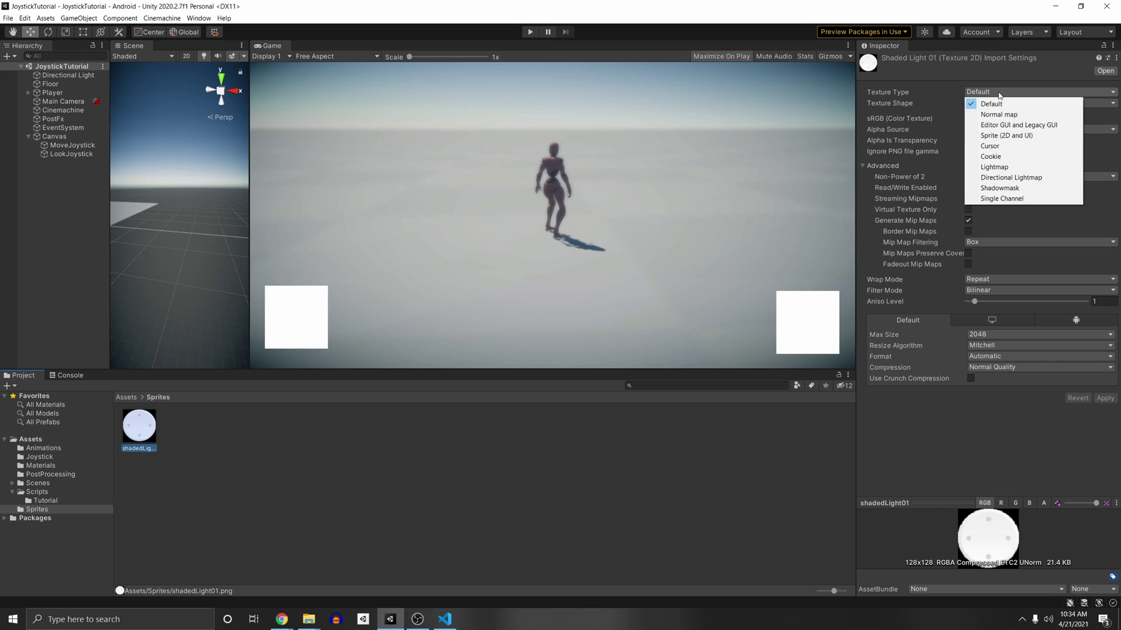
pyautogui.click(995, 135)
pyautogui.click(996, 368)
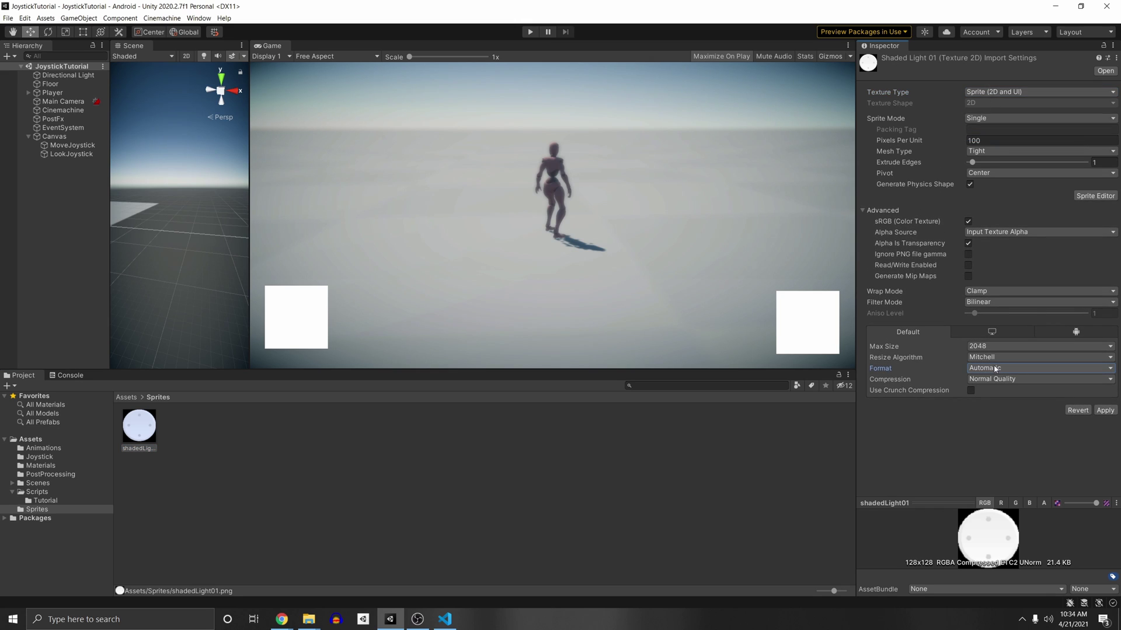
pyautogui.click(1000, 368)
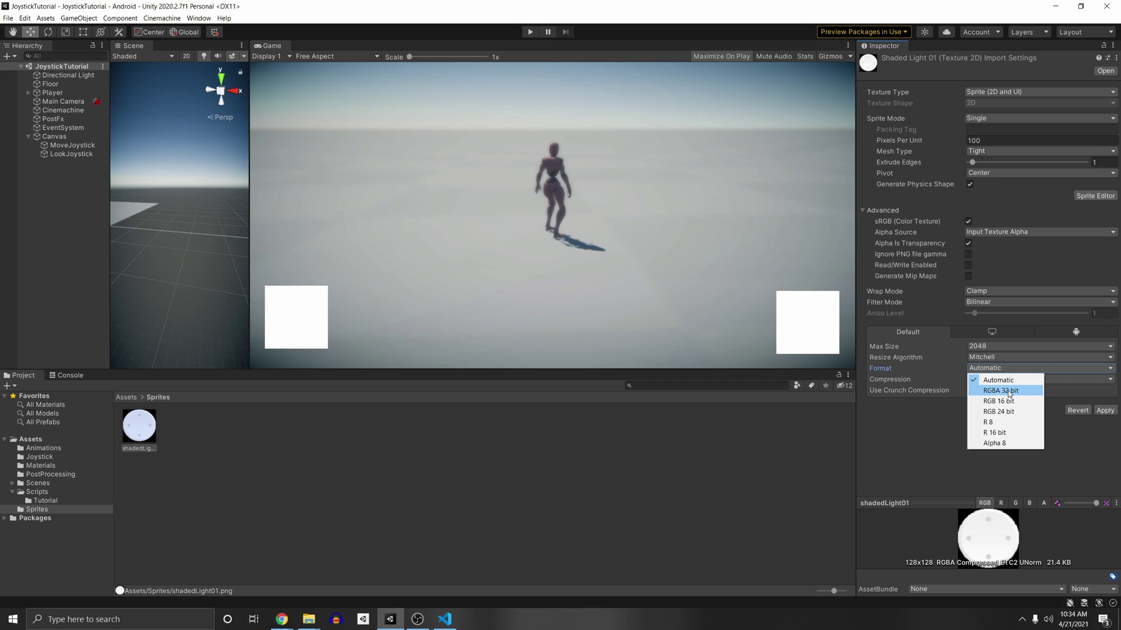
pyautogui.click(1009, 392)
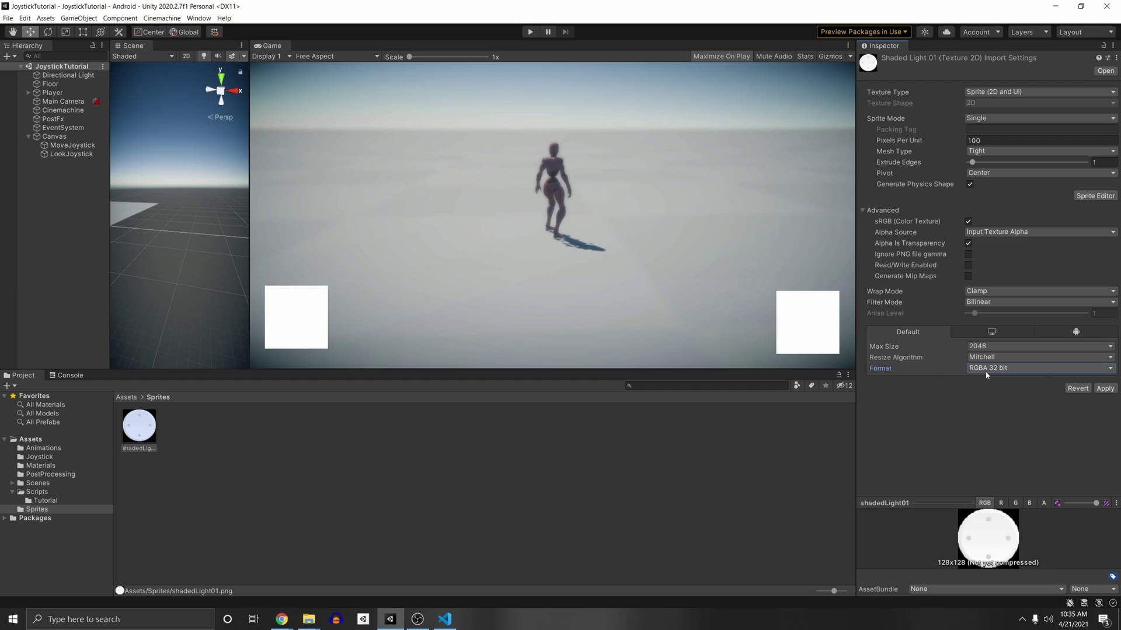
pyautogui.click(986, 368)
pyautogui.click(1105, 389)
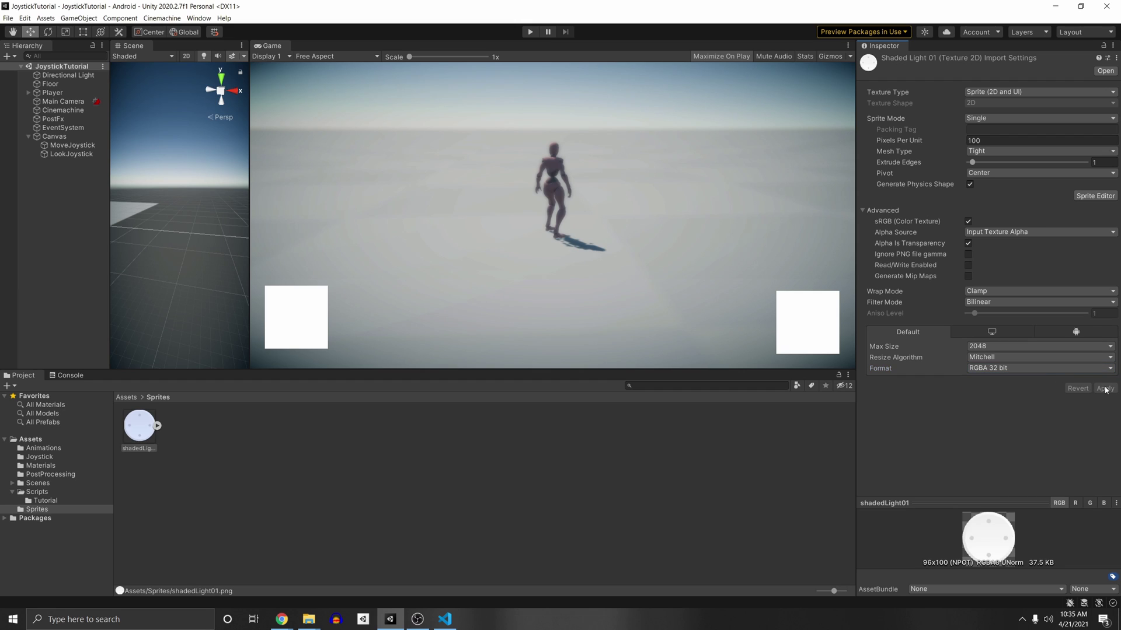
# Assign shadedLight01 as the Source Image of MoveJoystick and LookJoystick, then enter Play mode to test
pyautogui.click(73, 144)
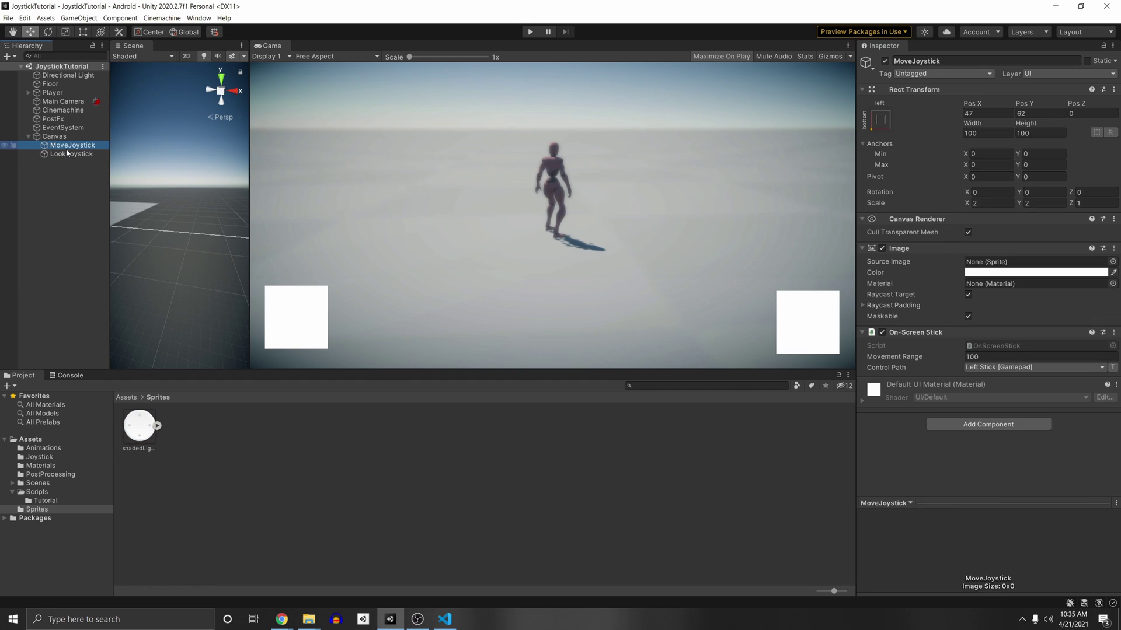
pyautogui.keyDown('ctrl'); pyautogui.click(74, 154); pyautogui.keyUp('ctrl')
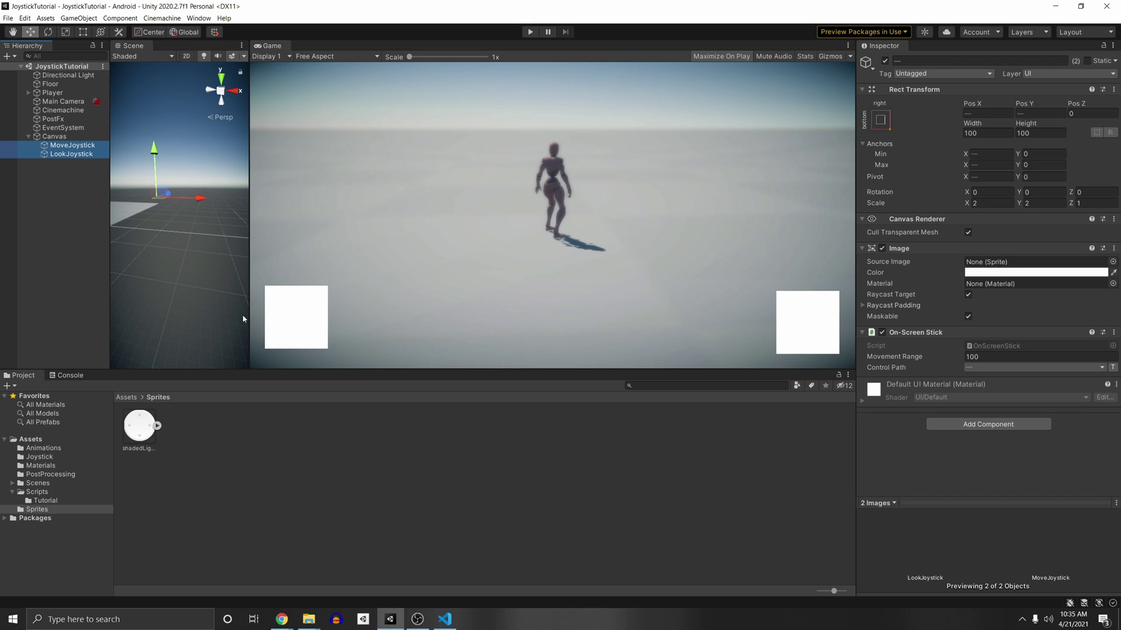
pyautogui.moveTo(141, 426); pyautogui.dragTo(991, 265)
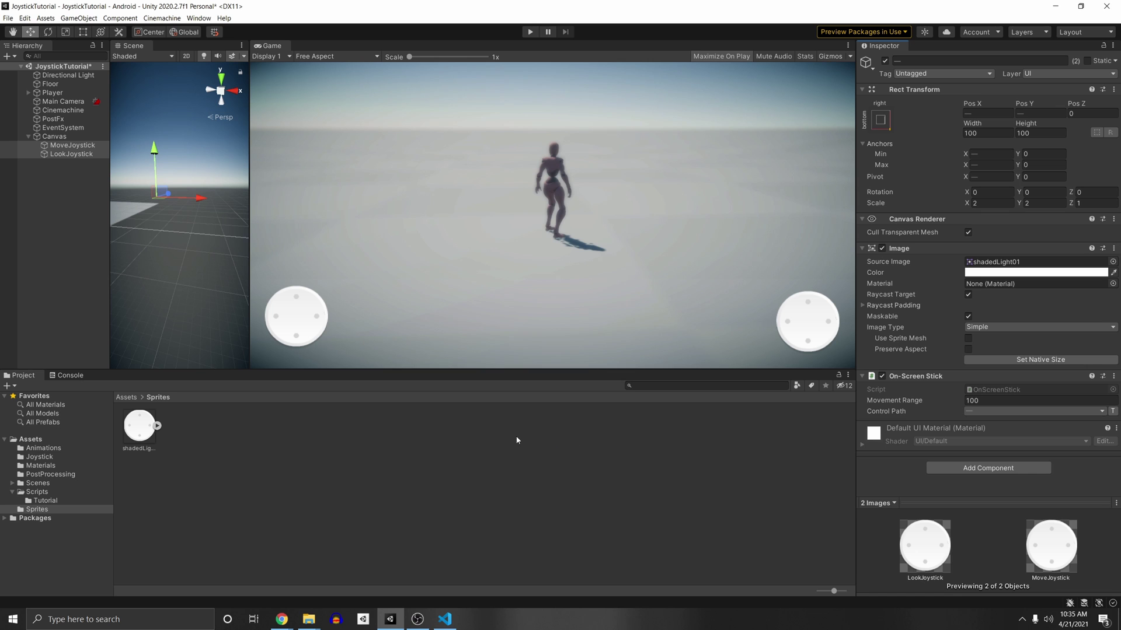
pyautogui.hotkey('ctrl', 'p')
pyautogui.moveTo(137, 474); pyautogui.dragTo(251, 419)
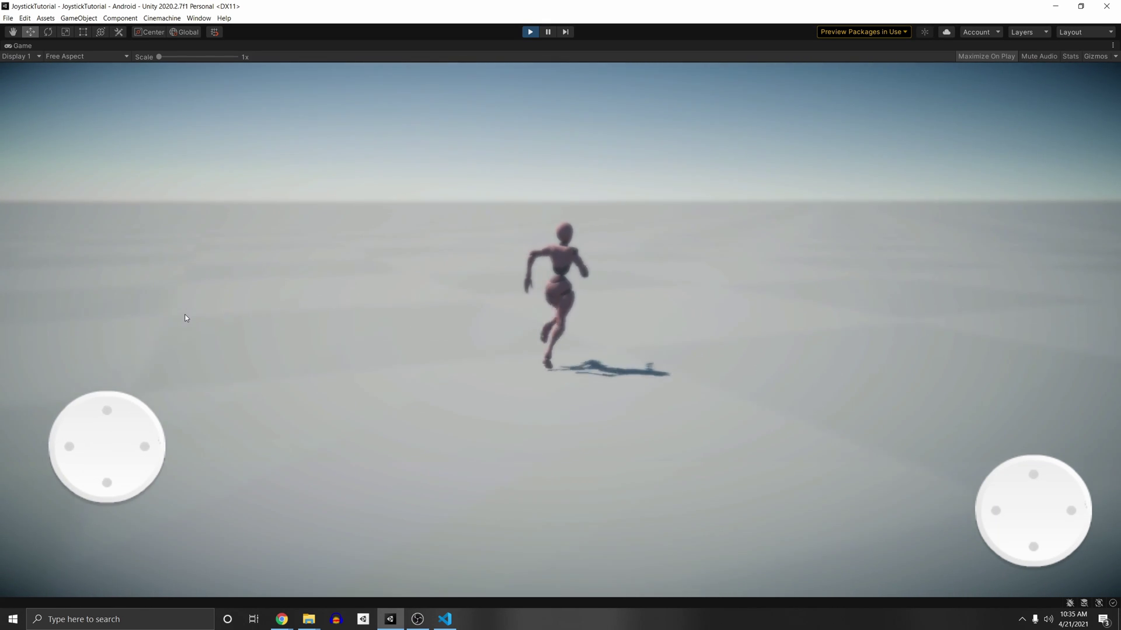
# Drag the joysticks to walk the character and orbit the camera, then stop Play mode
pyautogui.moveTo(86, 501); pyautogui.dragTo(122, 601)
pyautogui.moveTo(1046, 524); pyautogui.dragTo(909, 520)
pyautogui.moveTo(1029, 453); pyautogui.dragTo(971, 408)
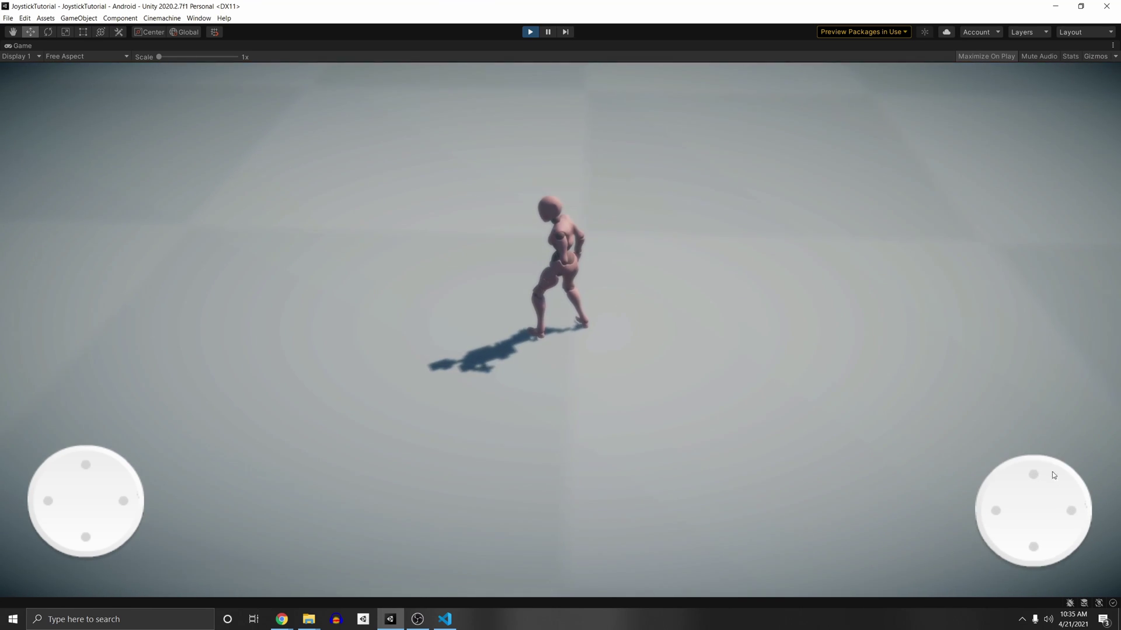
pyautogui.hotkey('ctrl', 'p')
# Check the joysticks' Movement Range, clear the selection, and bring up the Android Build Settings
pyautogui.click(1026, 401)
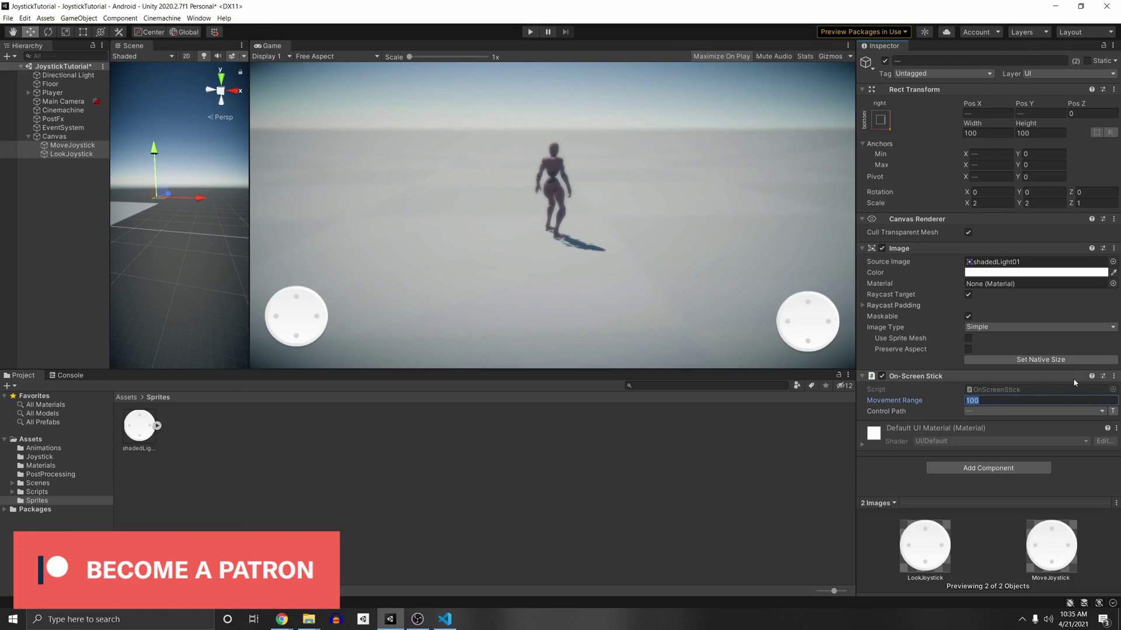
pyautogui.click(632, 517)
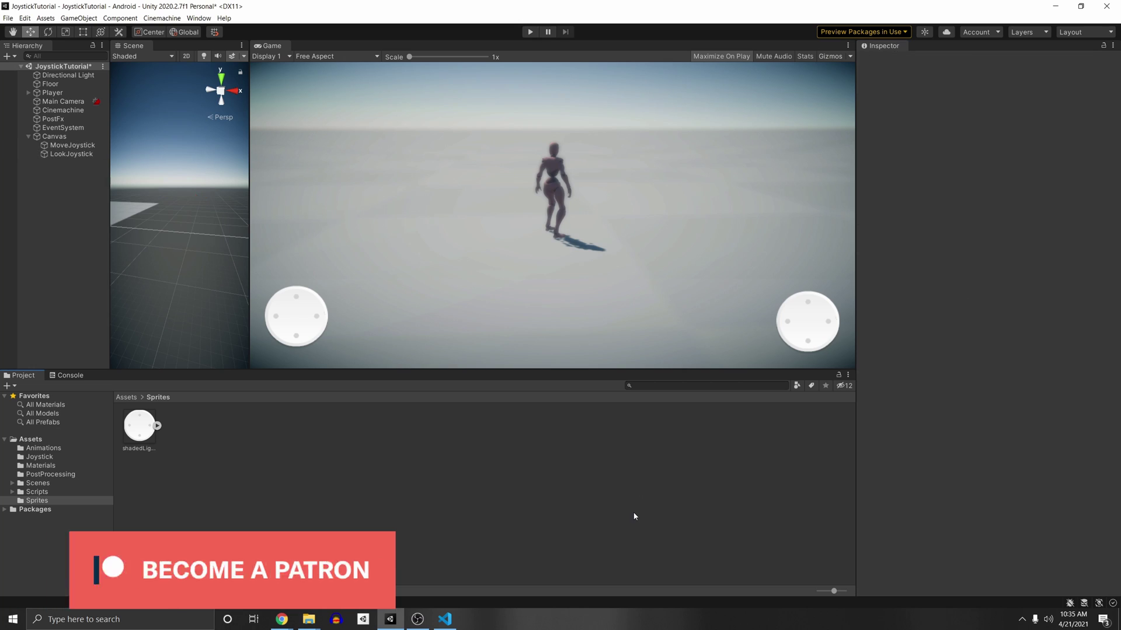
pyautogui.hotkey('ctrl', 'shift', 'b')
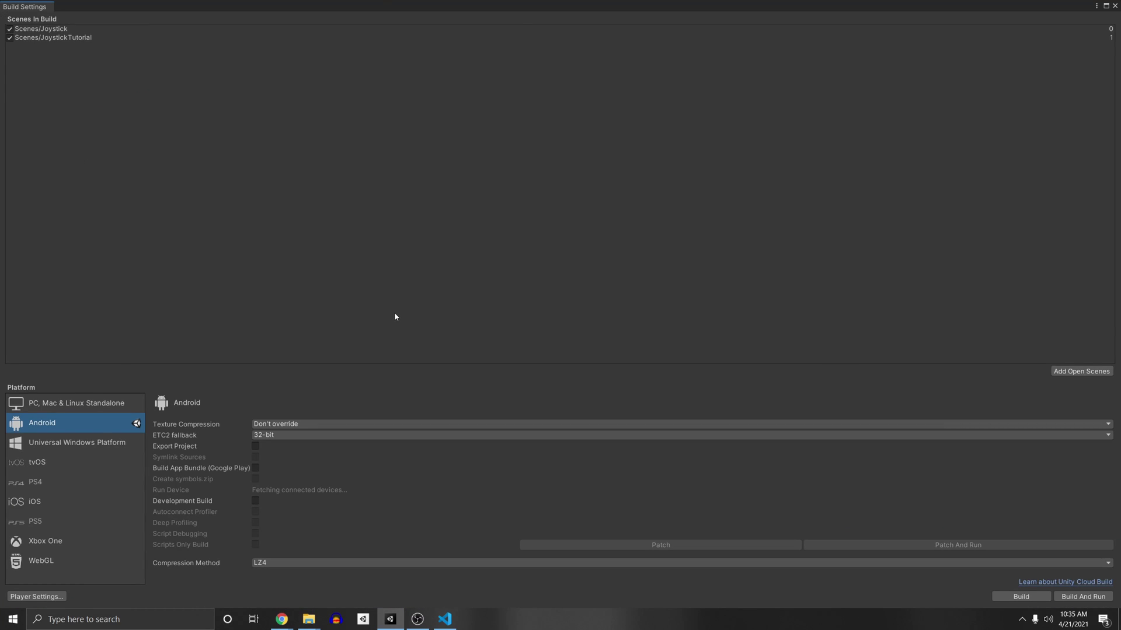